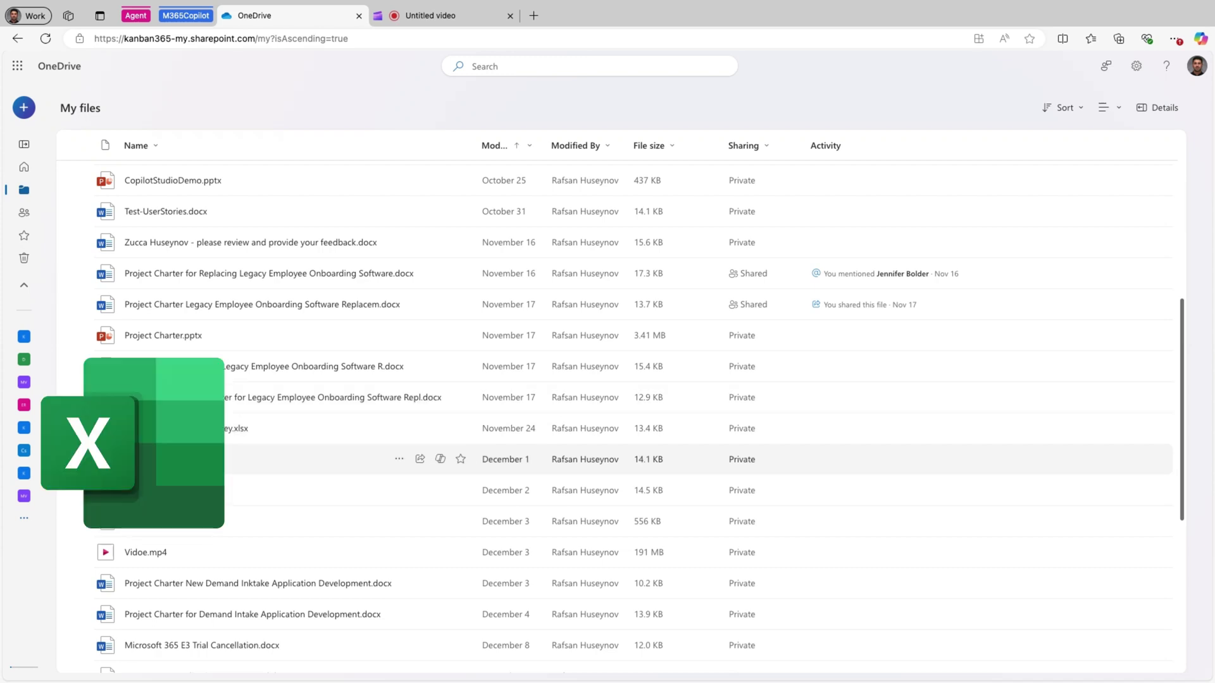
Locate Project Charter Legacy Employee Onboarding Software Replacem.docx in the My files list
mouse_move(265, 459)
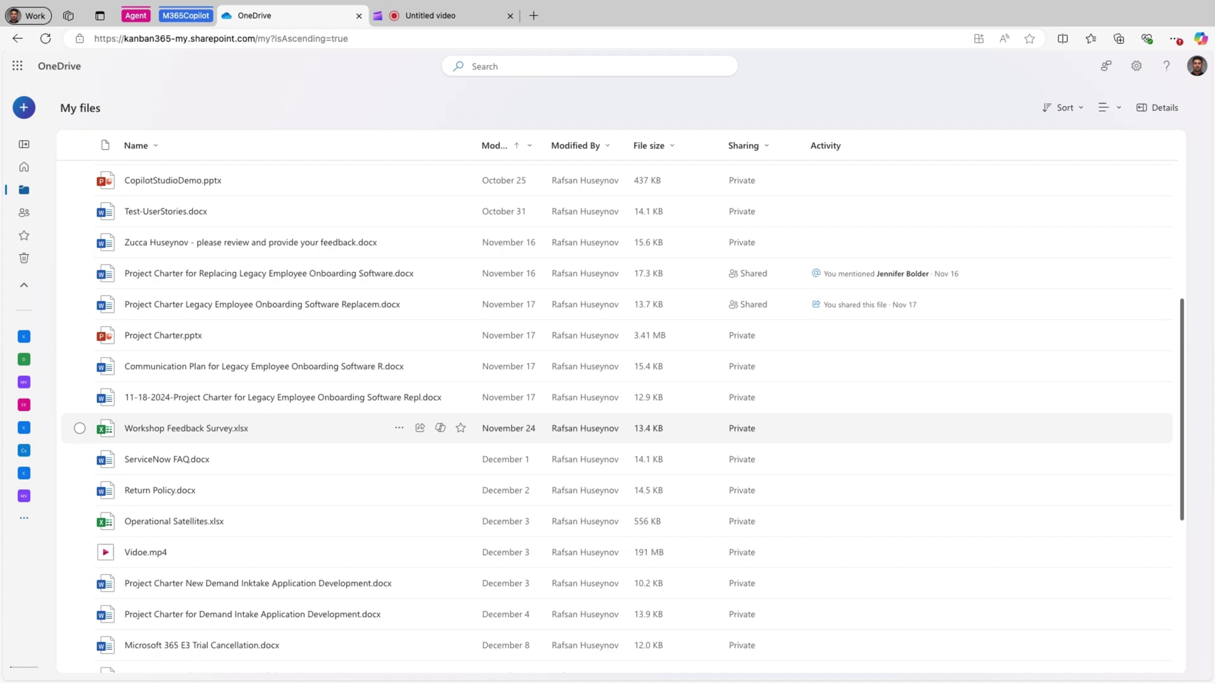
Select the Project Charter Legacy document and reveal its Copilot actions: Summarize, Create an FAQ, Ask a question
left_click(80, 306)
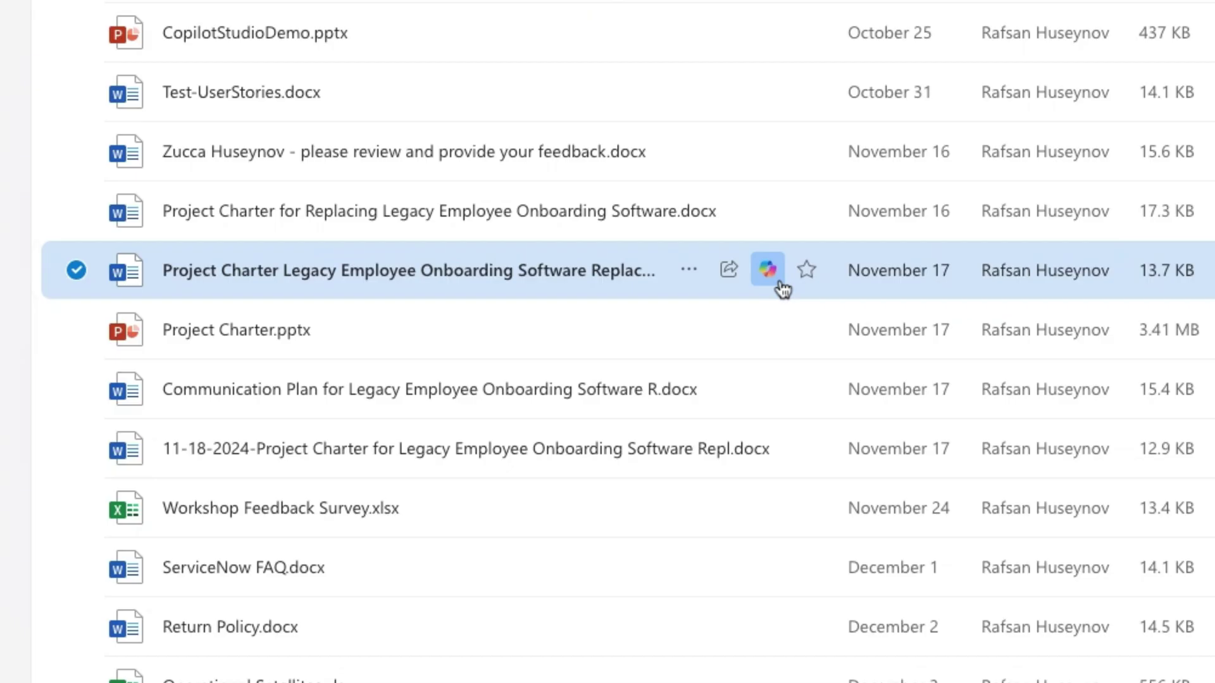
left_click(768, 271)
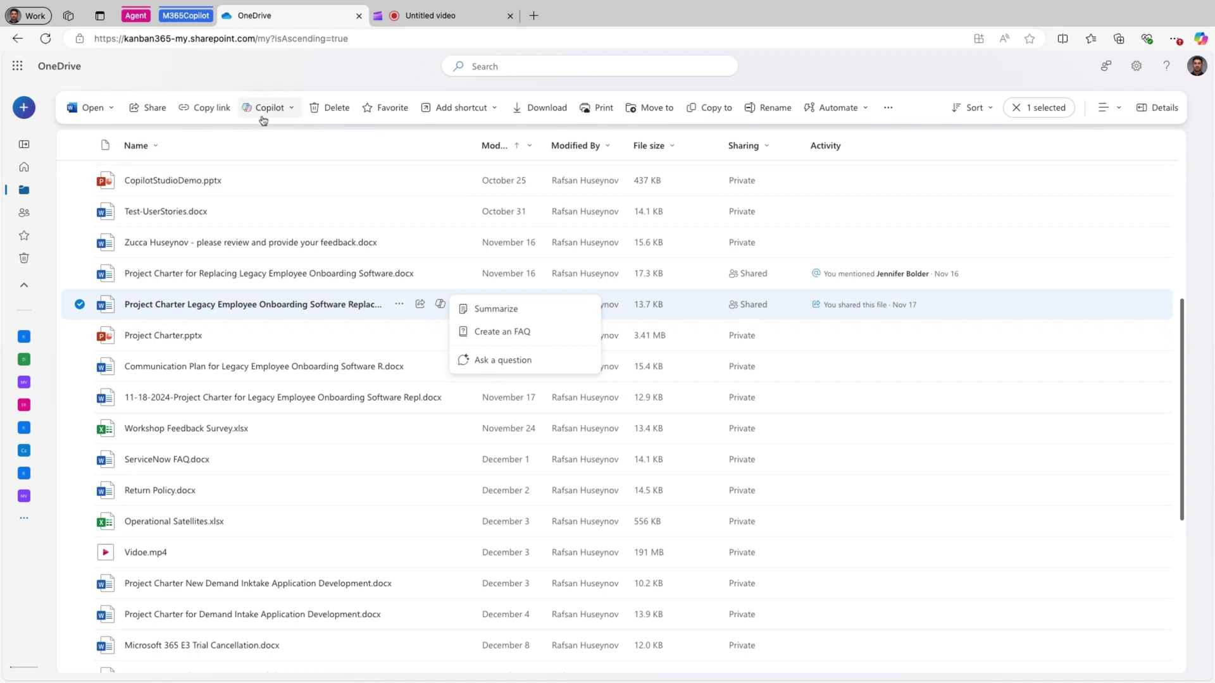
left_click(290, 113)
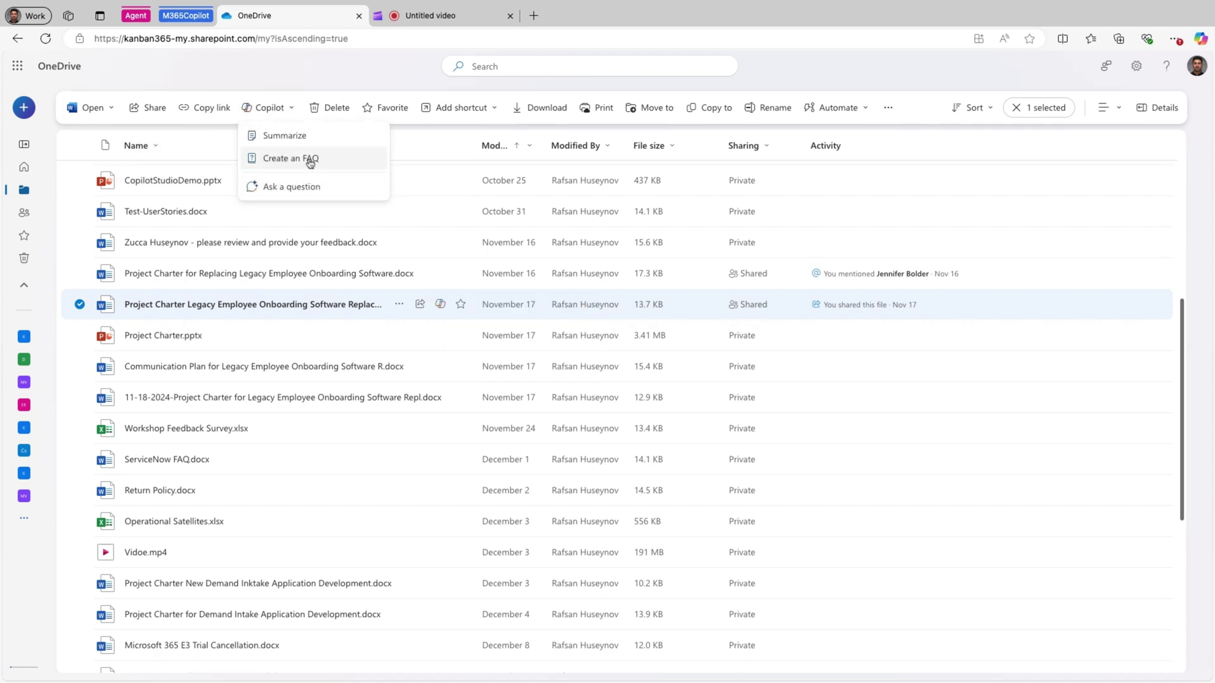
left_click(400, 309)
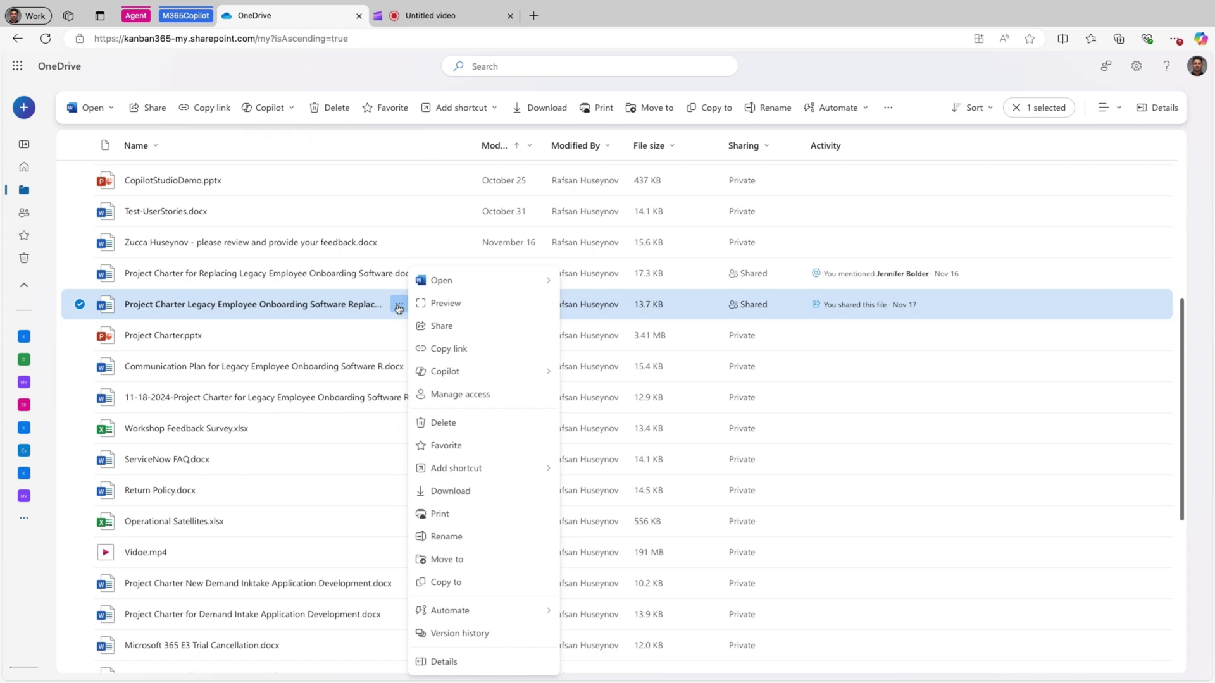
mouse_move(474, 379)
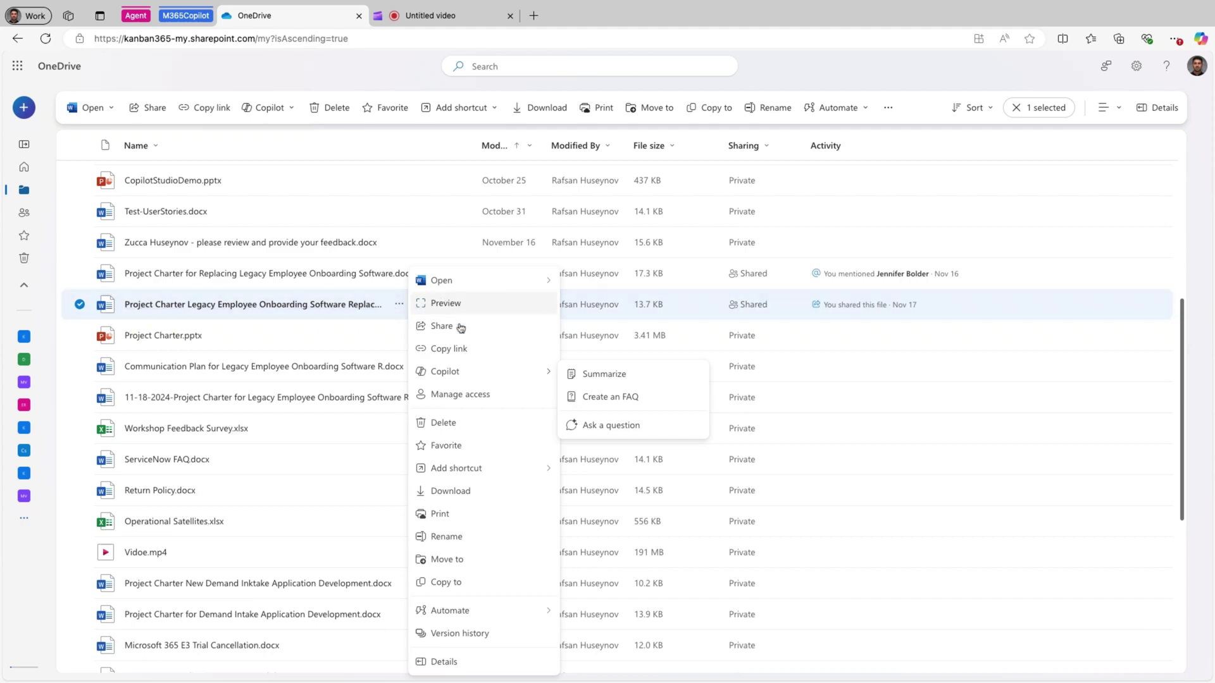
Summarize the Project Charter with Copilot and open its one cited reference in Word
left_click(598, 378)
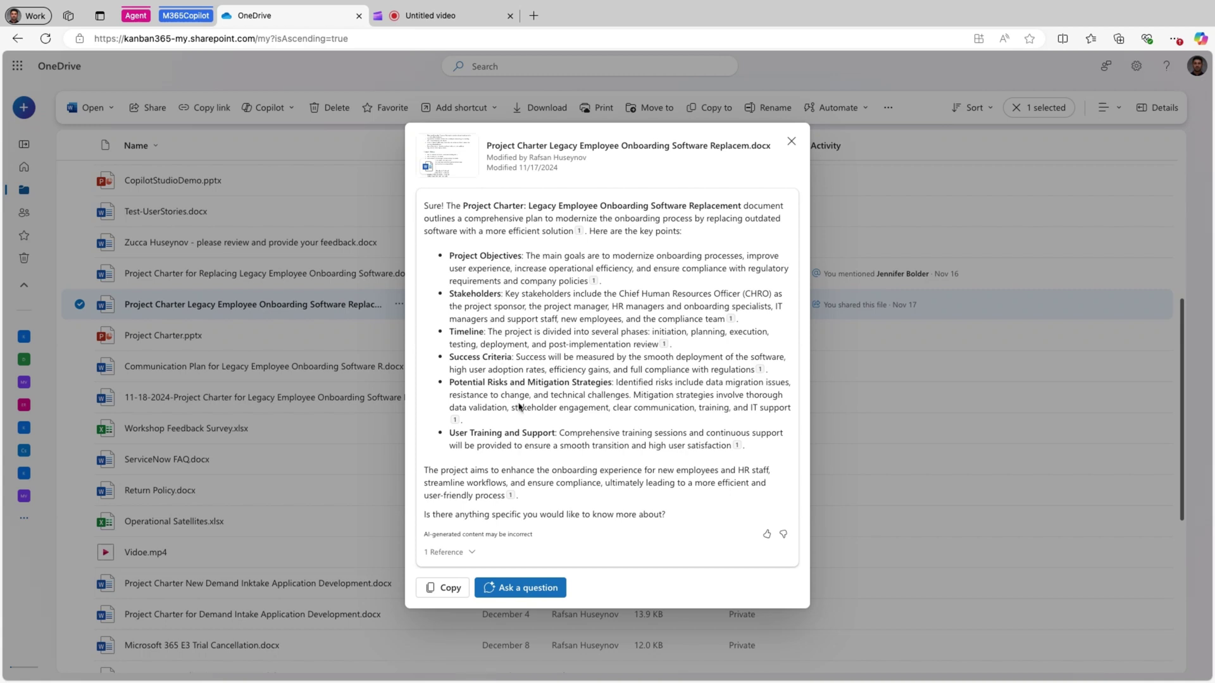
mouse_move(458, 422)
left_click(473, 553)
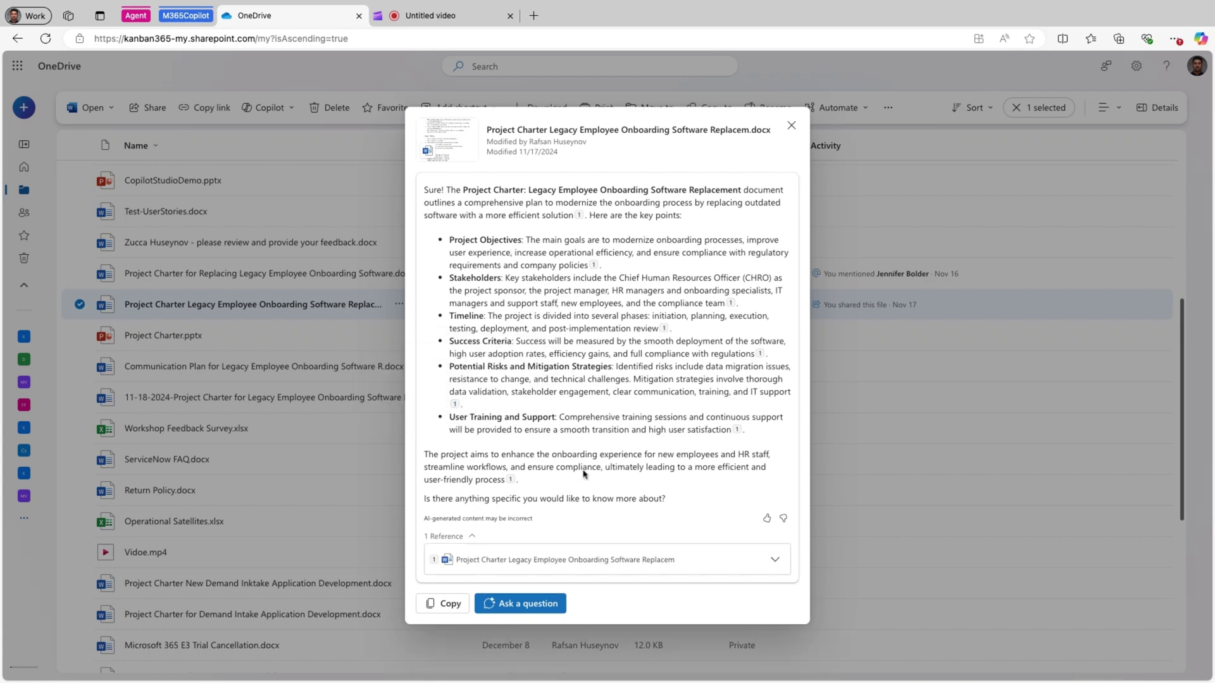
left_click(529, 568)
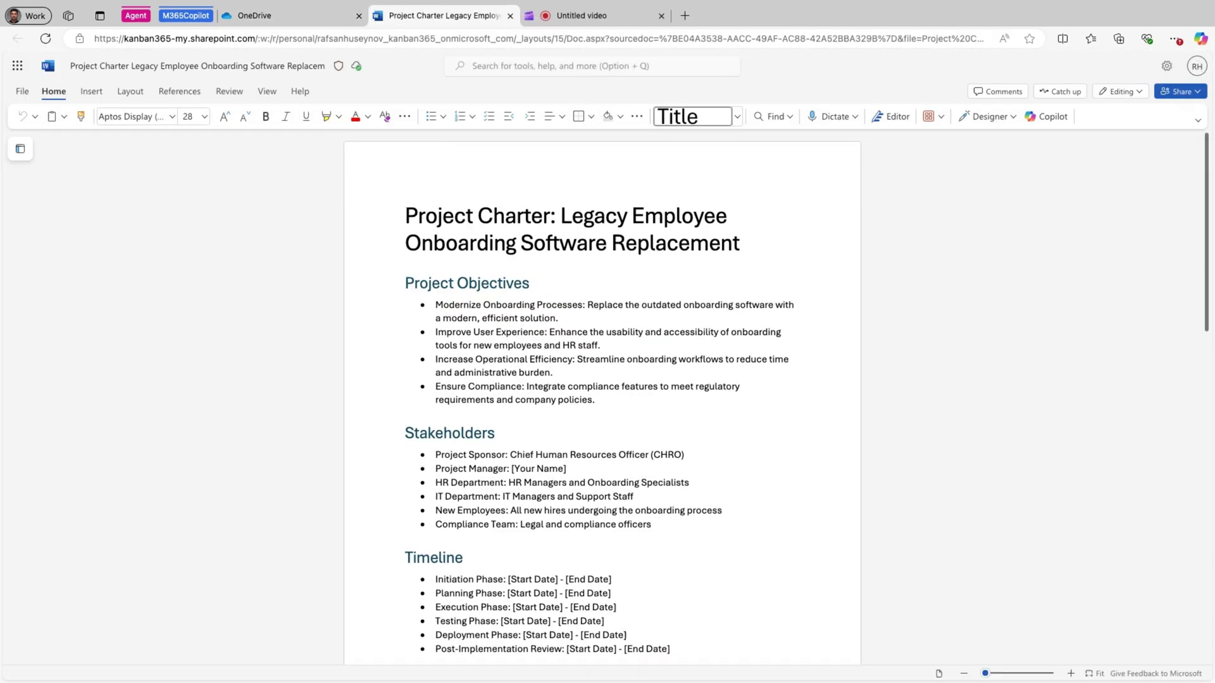
Scroll through the charter's Timeline, Success Criteria and Potential Risks sections
scroll(609, 305, "down", 3)
scroll(609, 305, "down", 3)
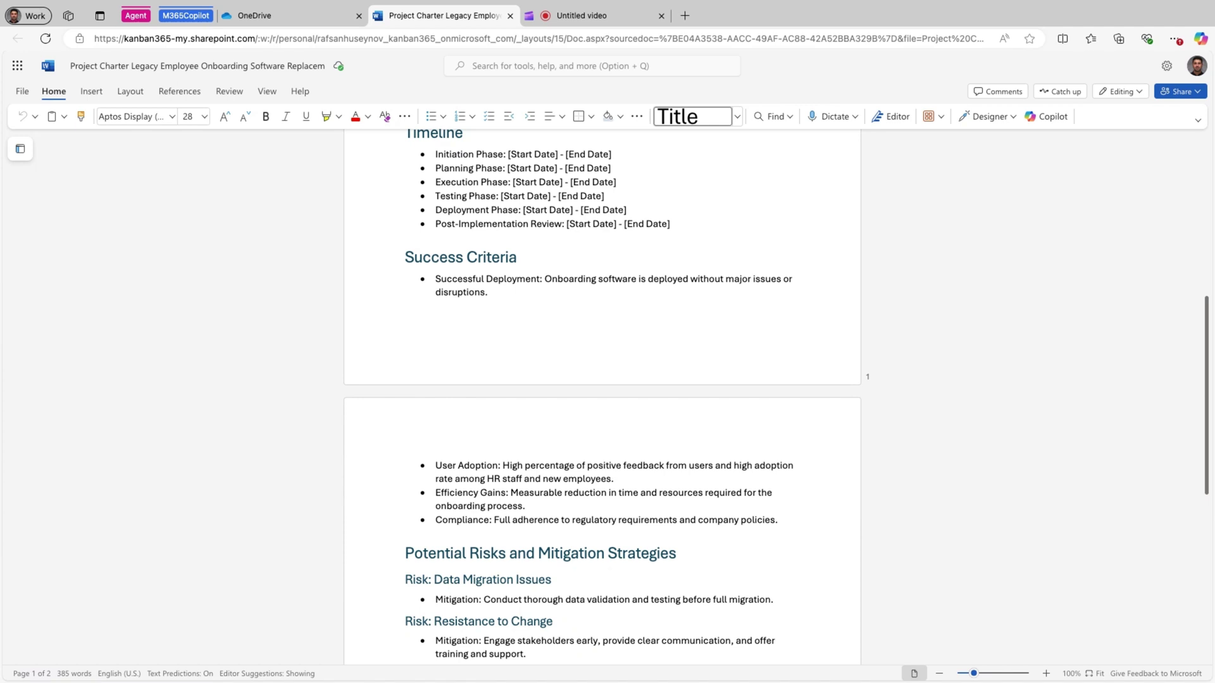
Close the summary and add the Replacing Legacy charter, feedback-request draft and Project Charter.pptx to the selection
left_click(288, 17)
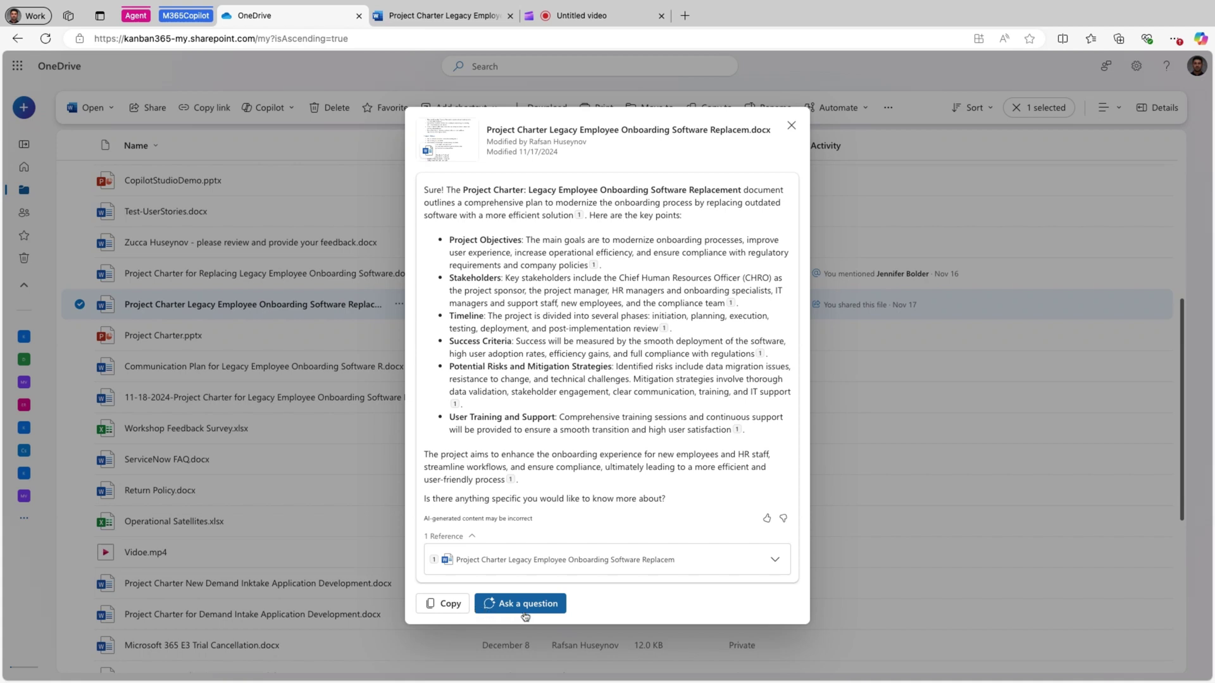
left_click(792, 127)
left_click(79, 273)
left_click(79, 243)
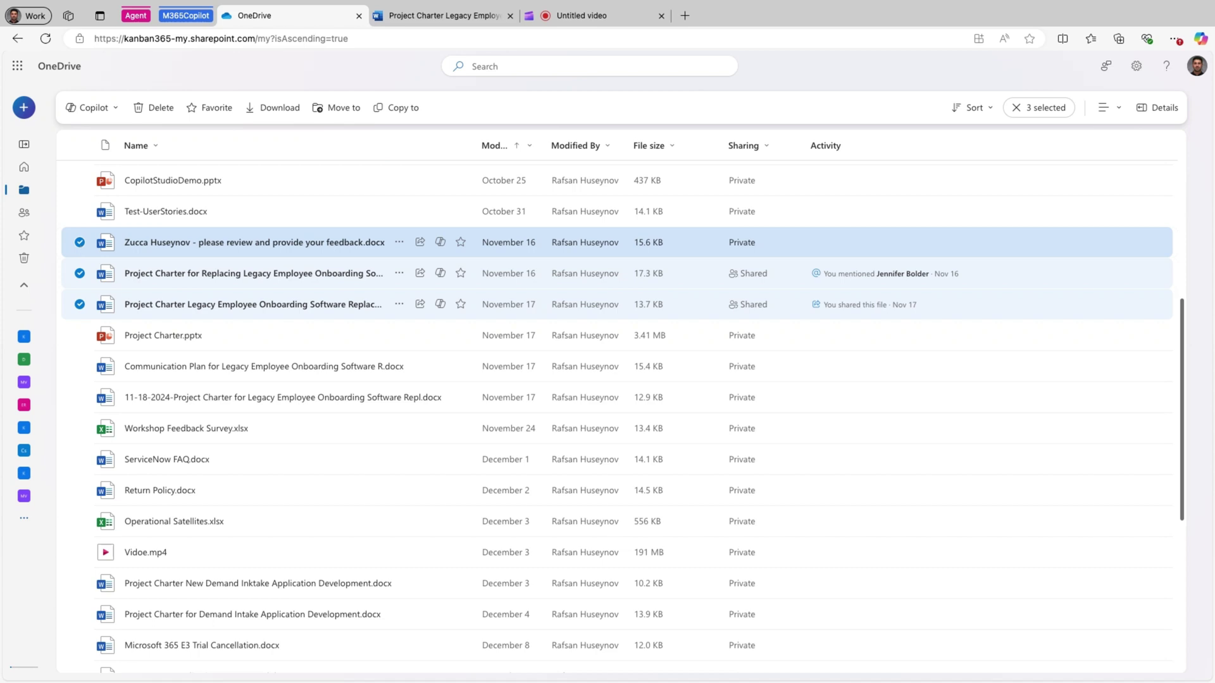
left_click(80, 336)
Generate one Copilot summary of all four files, review its 4 references, then close it
left_click(116, 110)
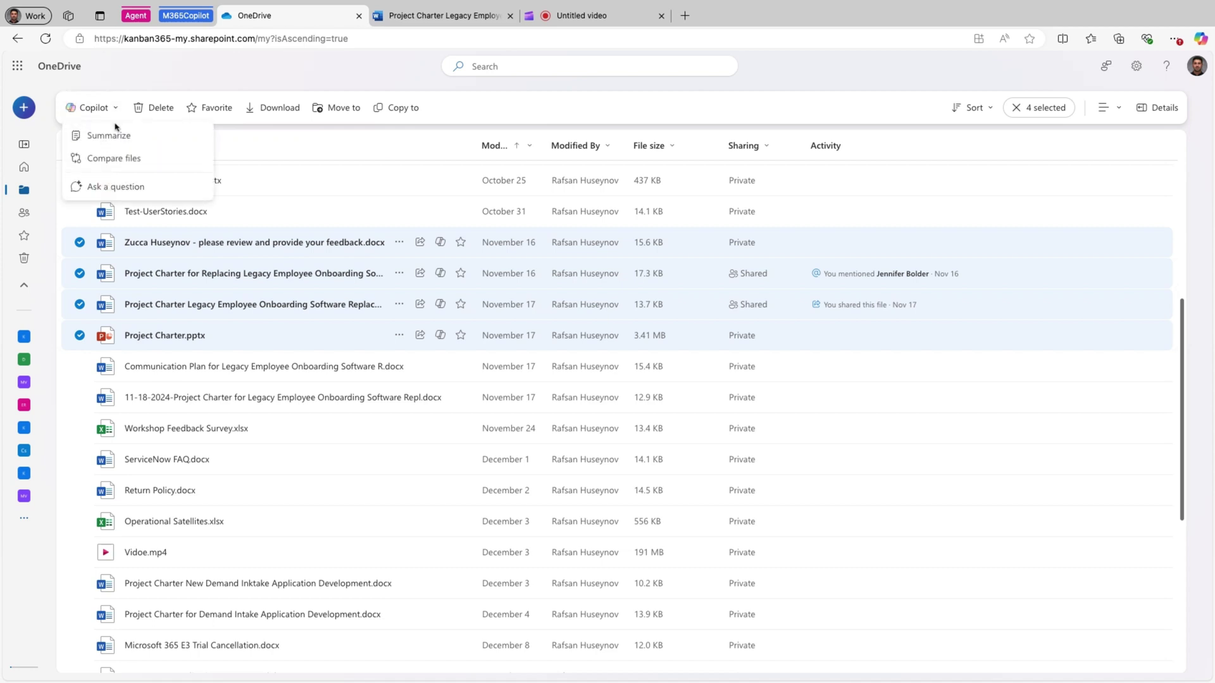
left_click(115, 134)
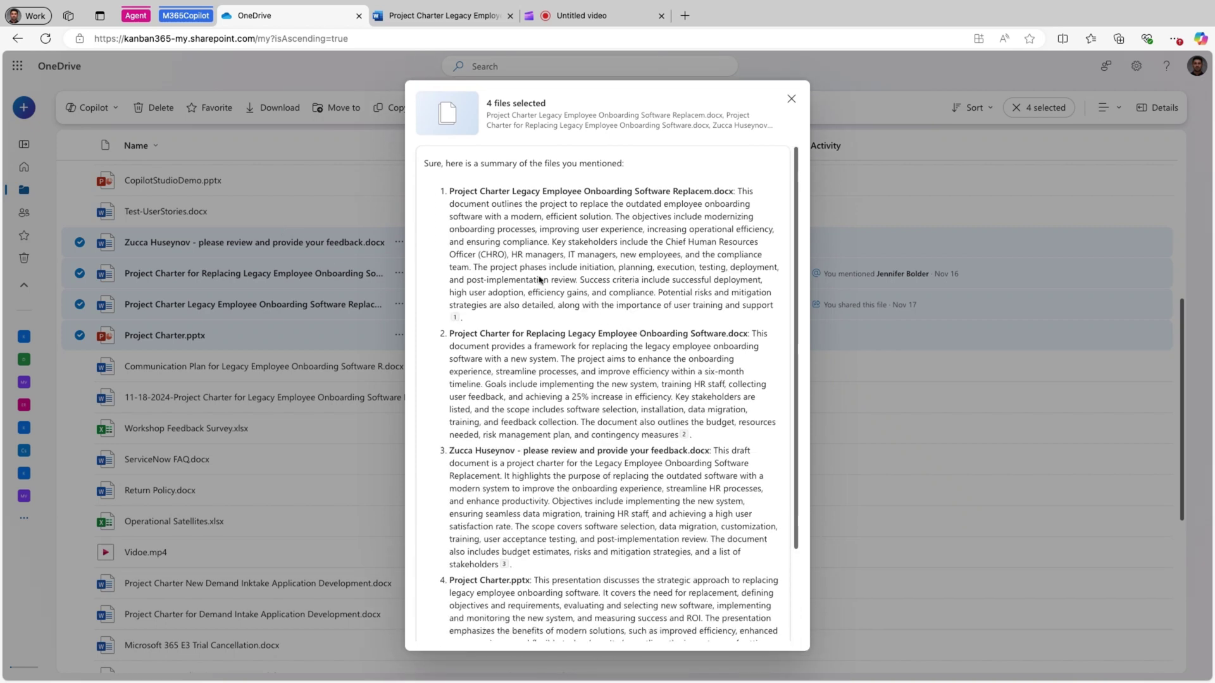
scroll(498, 320, "down", 3)
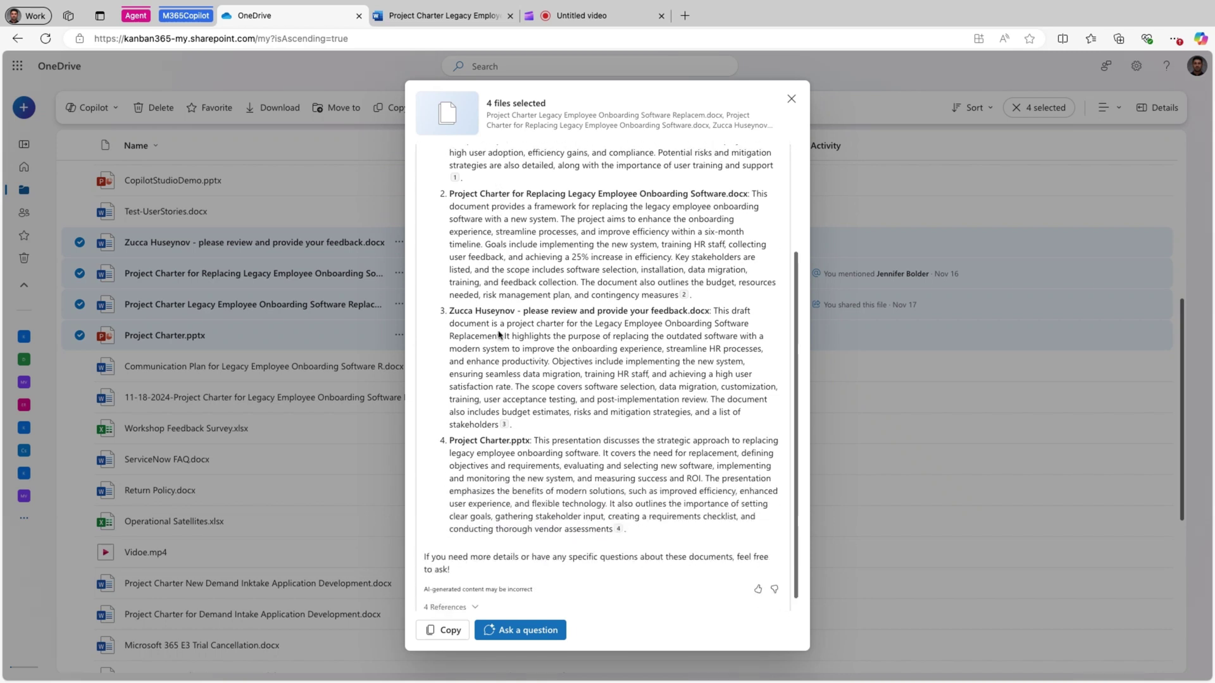
scroll(481, 302, "up", 3)
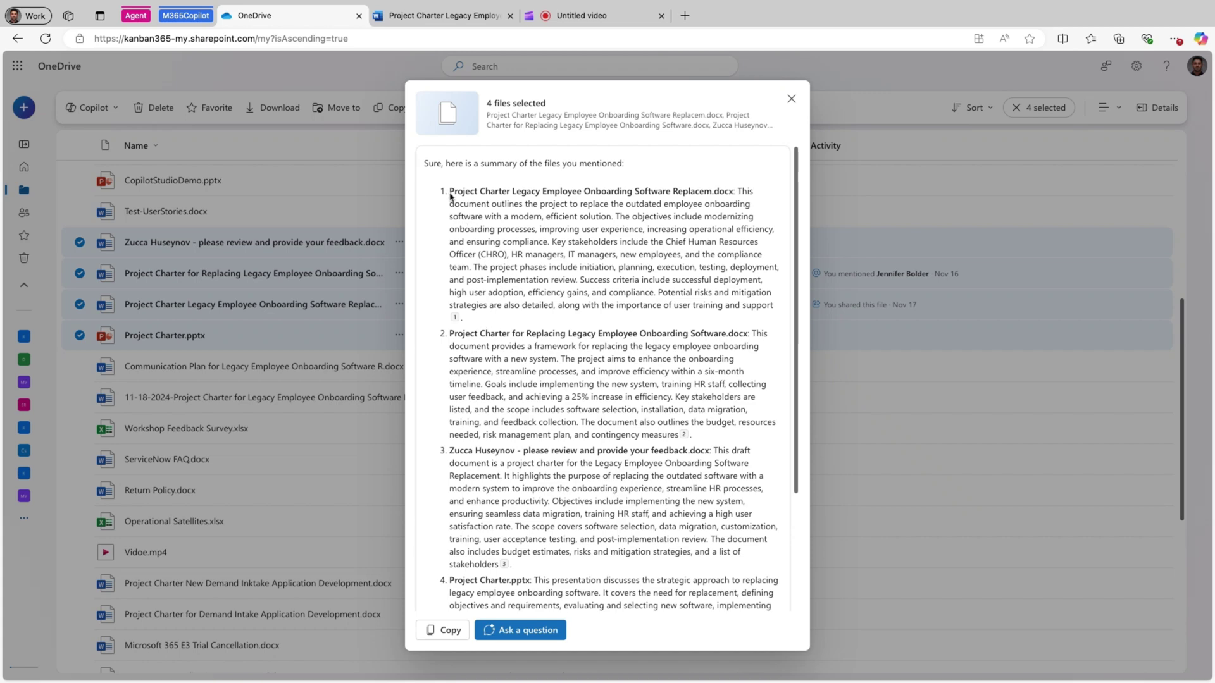
scroll(518, 352, "down", 3)
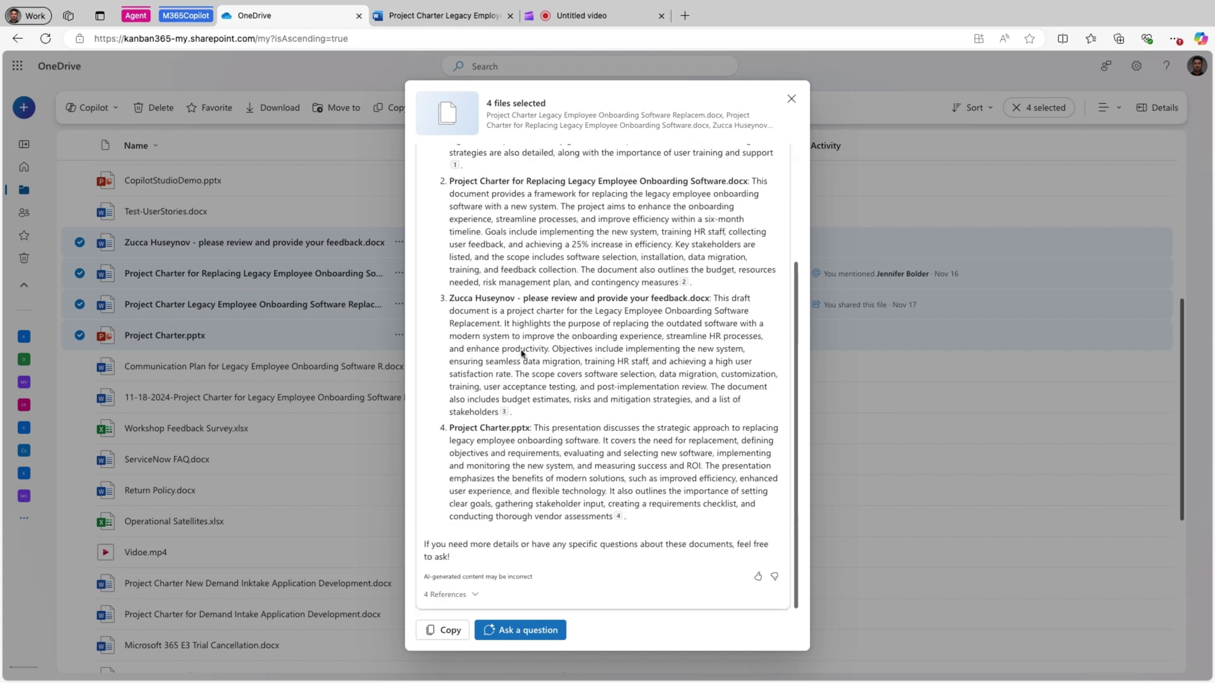
left_click(474, 595)
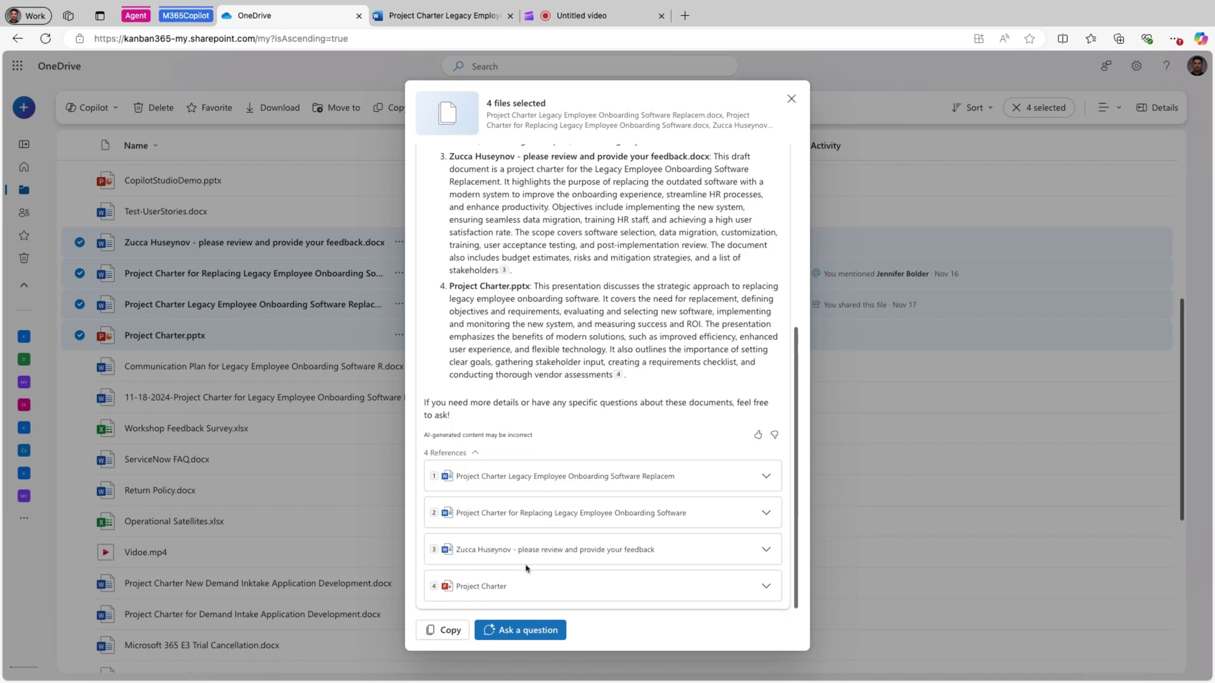
key("Escape")
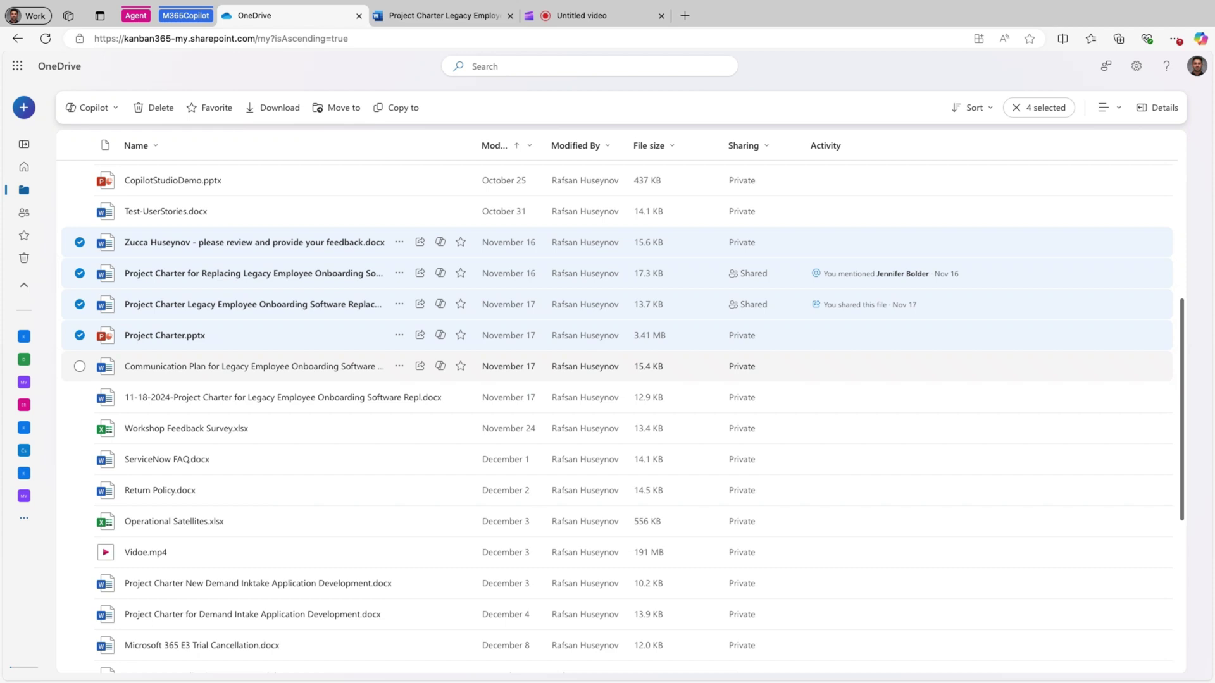
Clear the selection and start a Copilot question on Power Apps Application User Manual.docx
left_click(282, 85)
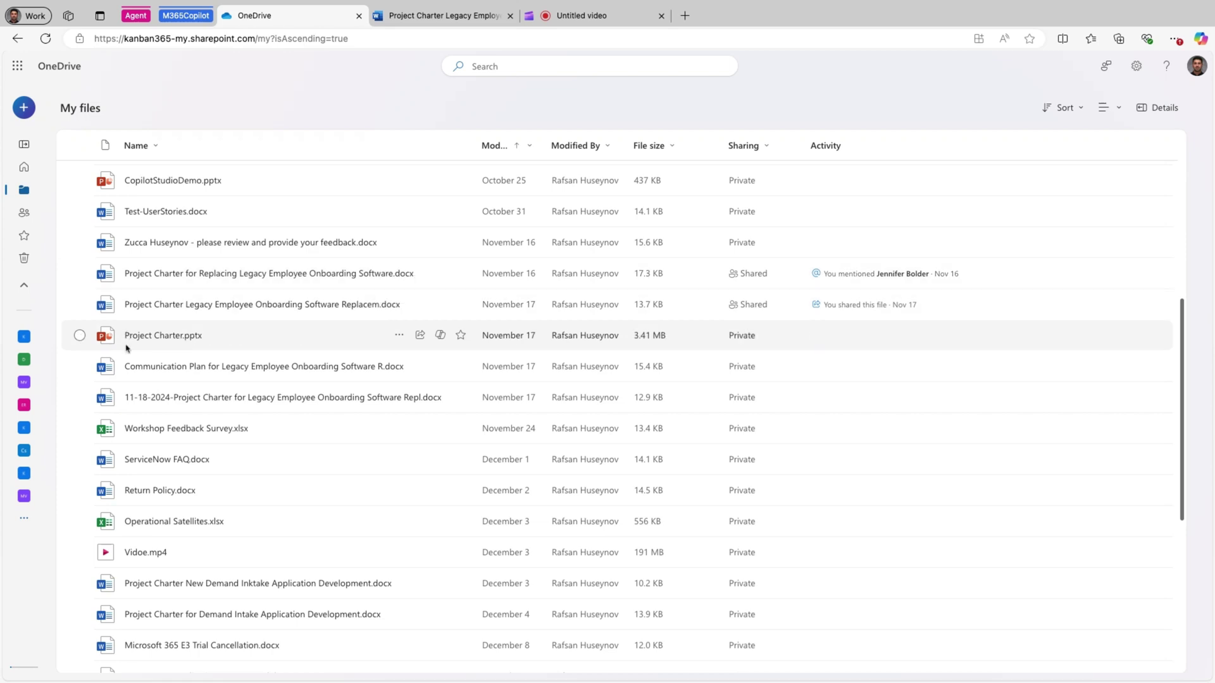
scroll(270, 470, "down", 4)
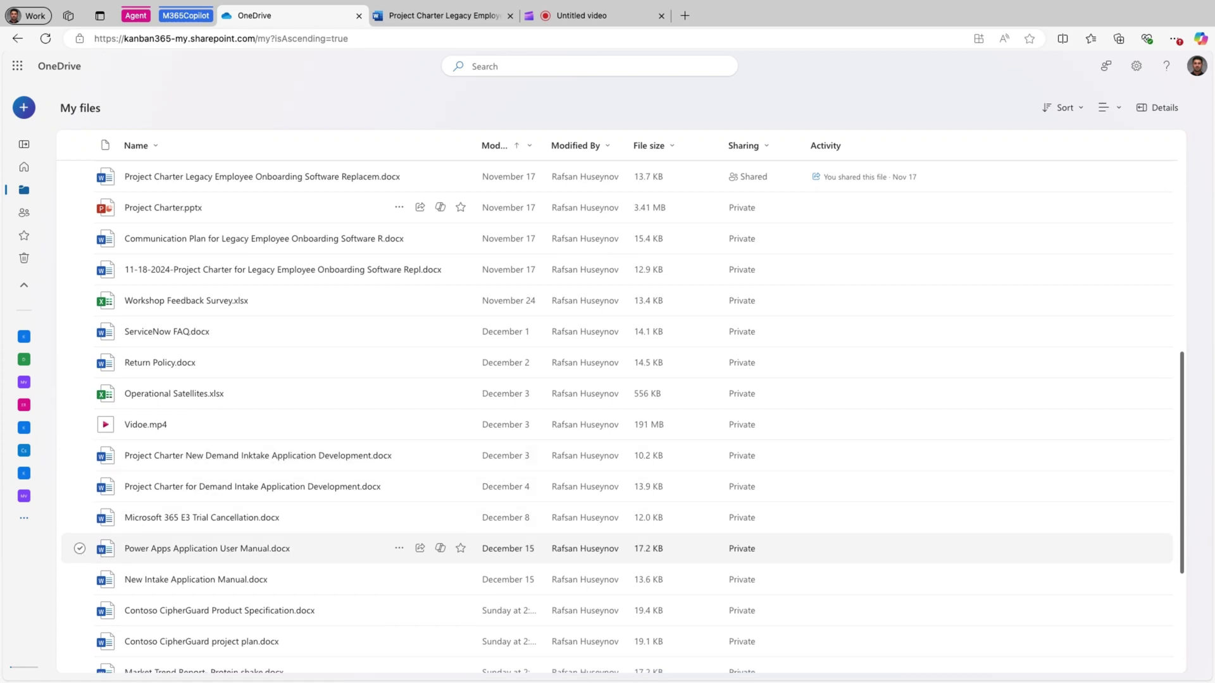
left_click(79, 549)
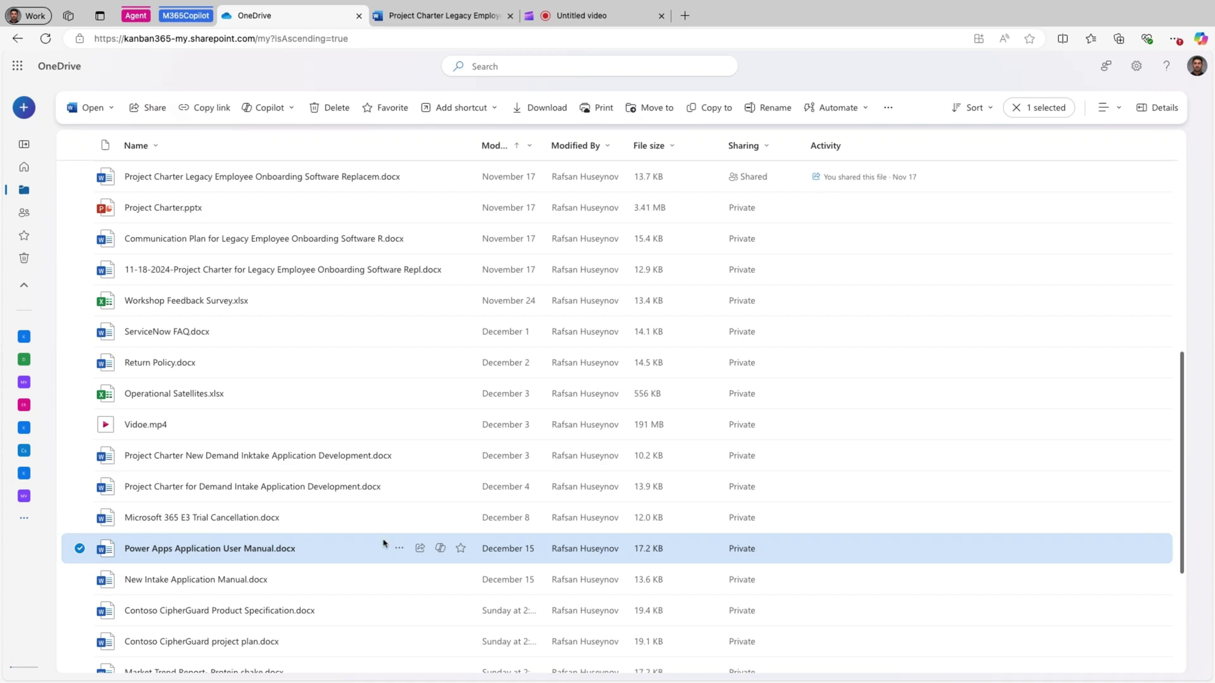
left_click(443, 551)
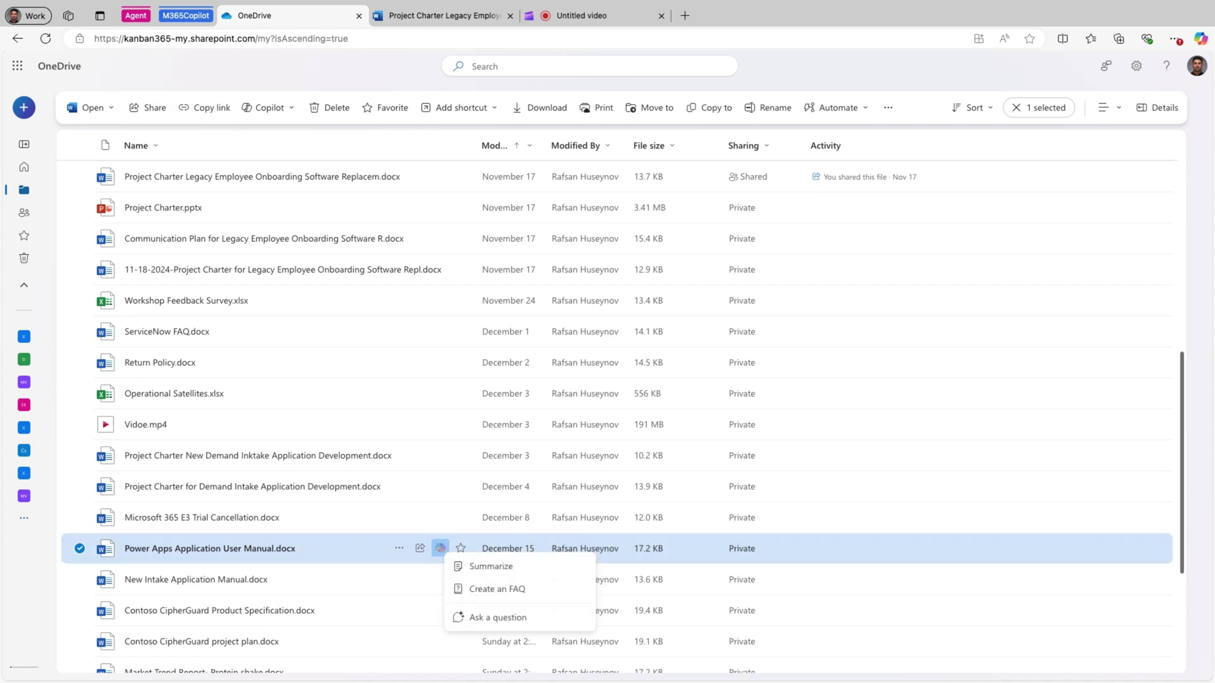
left_click(483, 619)
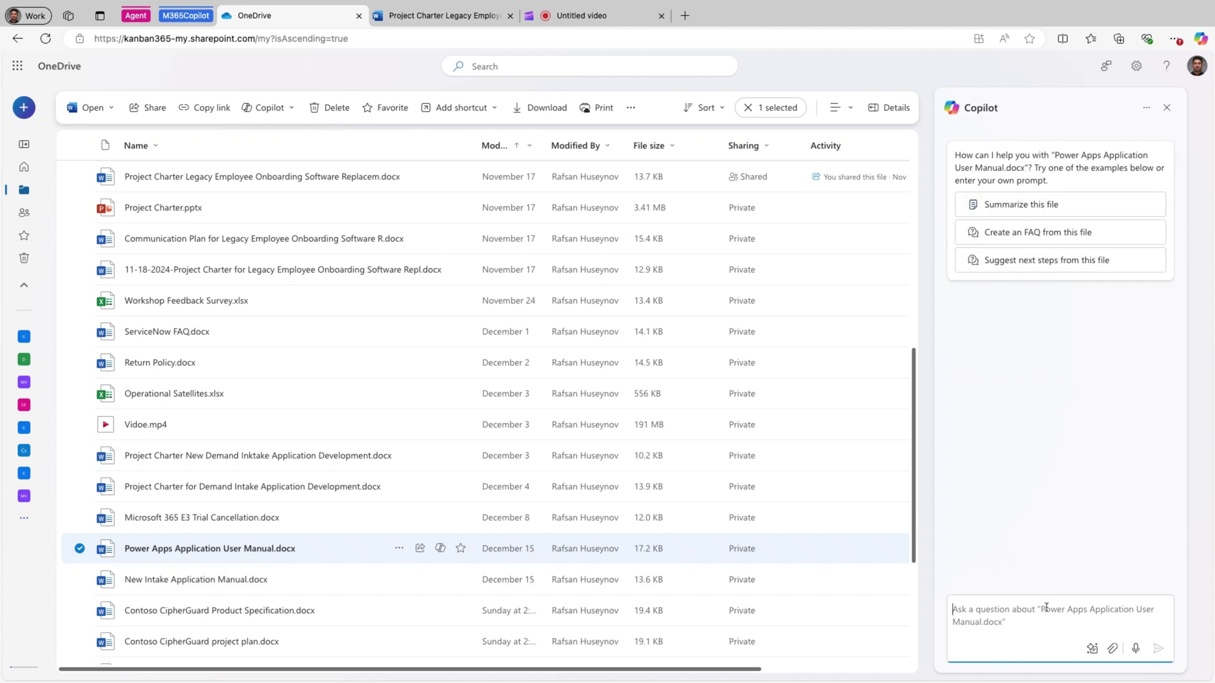
Ask Copilot about the manual's purpose and troubleshooting guidelines, then expand the answer's reference
type("what is the purpose of this file?")
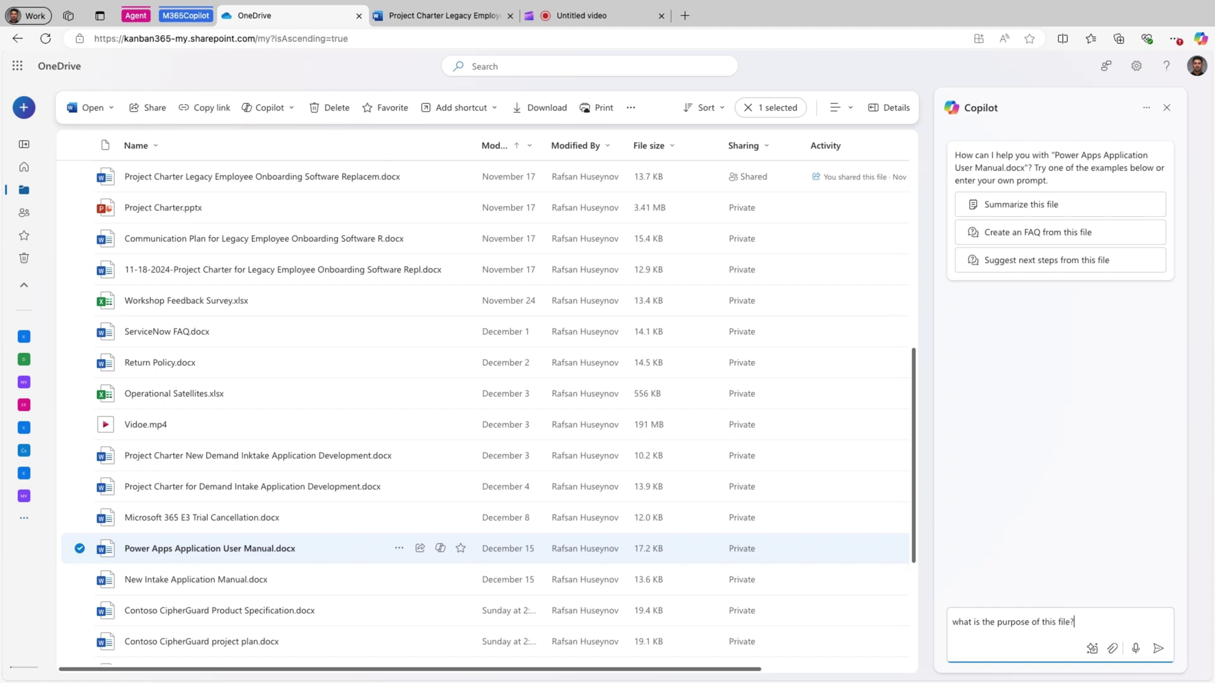
key("Return")
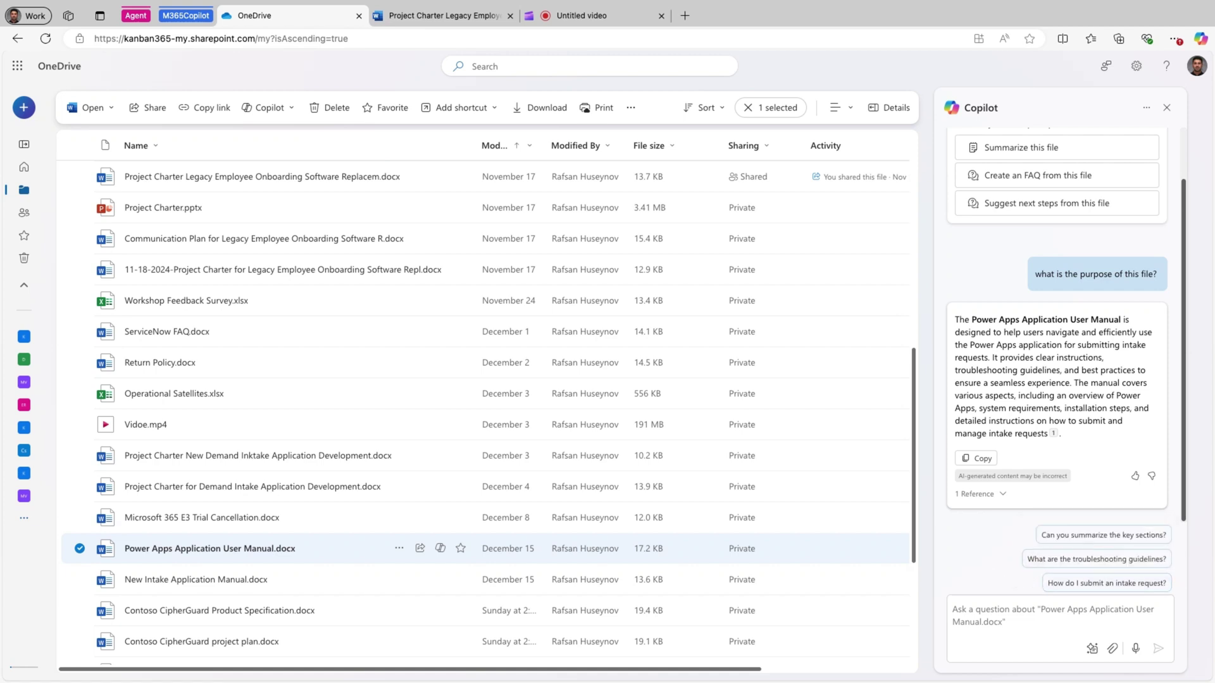
left_click(1055, 559)
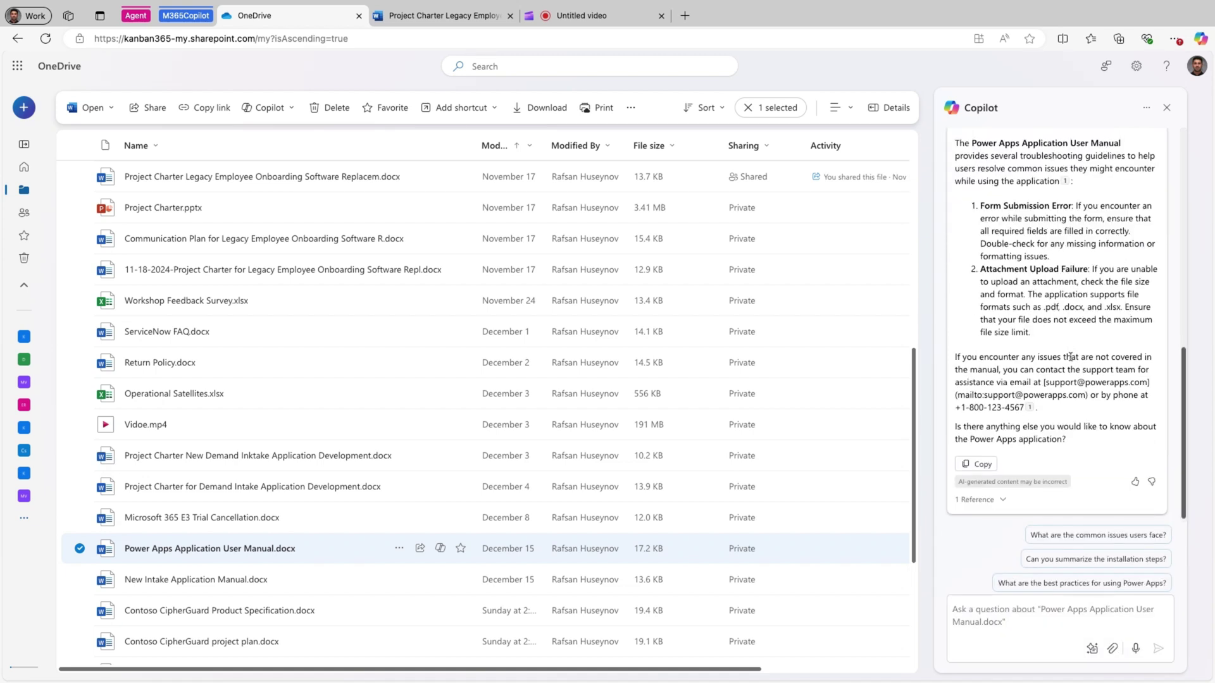
scroll(1019, 225, "up", 1)
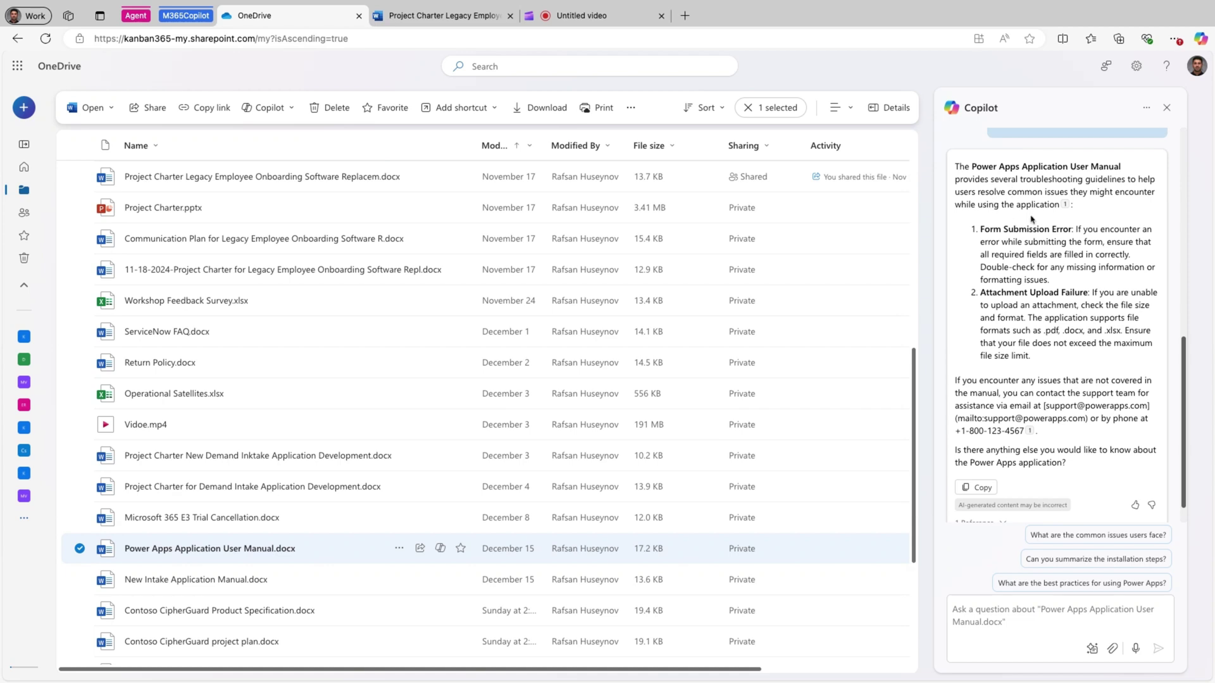
scroll(1047, 417, "down", 1)
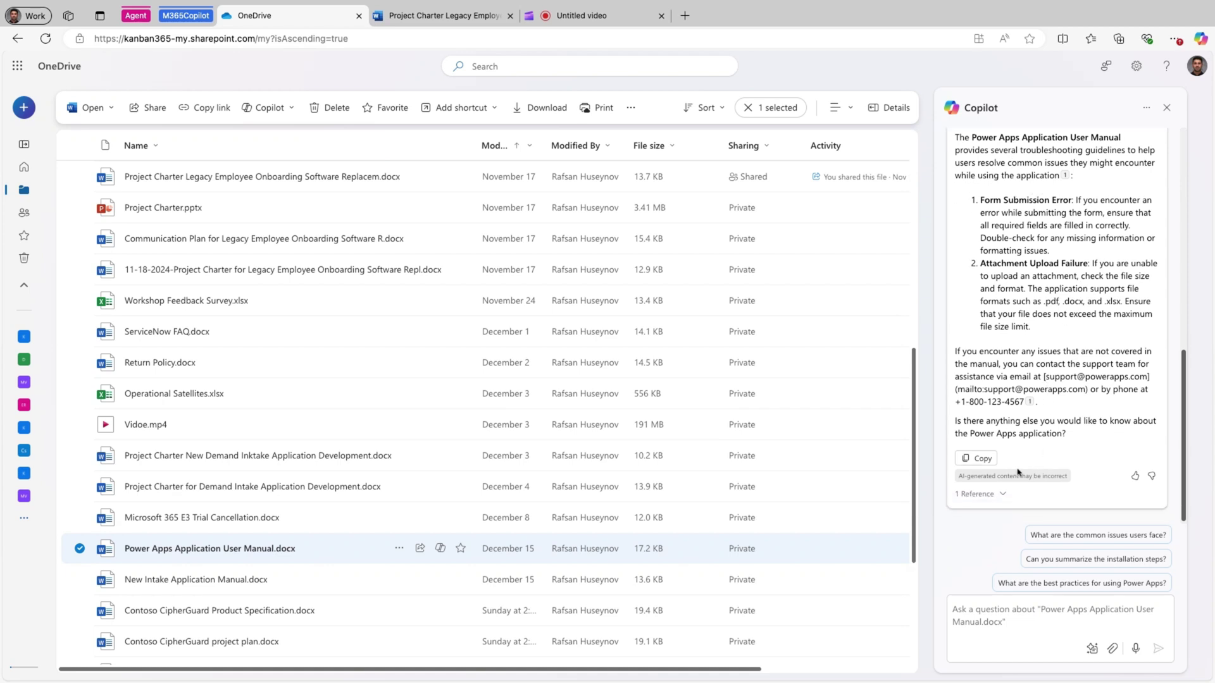
left_click(1005, 495)
scroll(1039, 469, "down", 1)
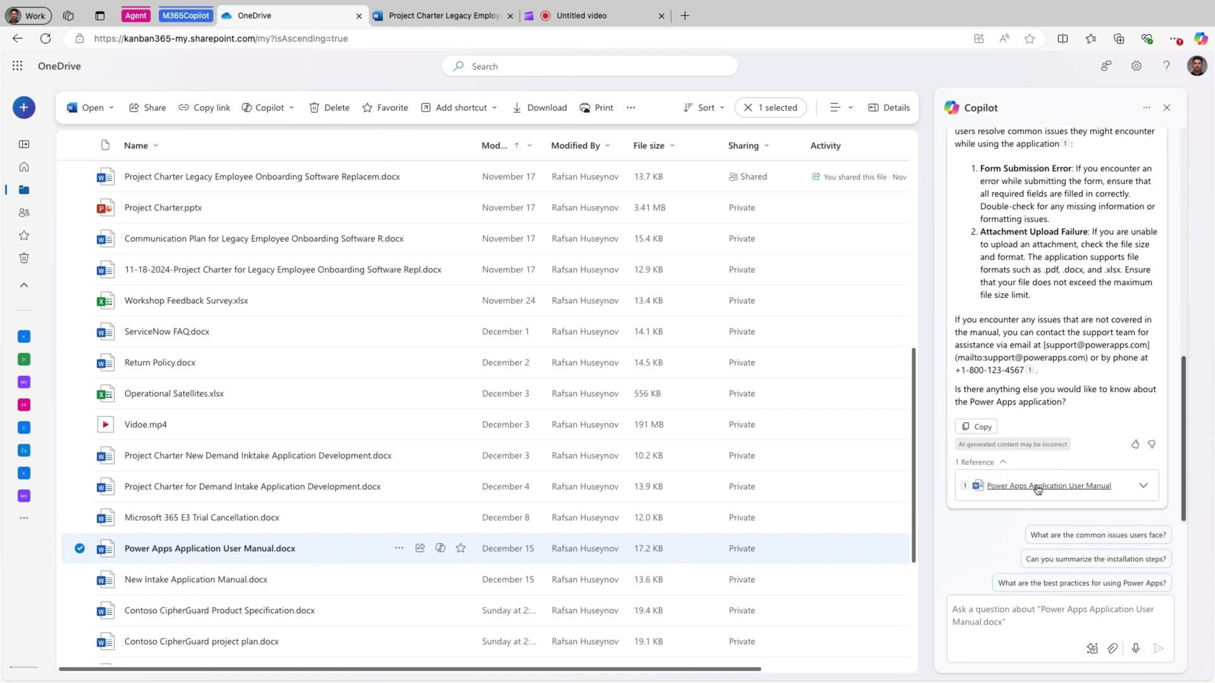
Open the cited manual in Word and select its Troubleshooting Guide through Support sections
left_click(1038, 487)
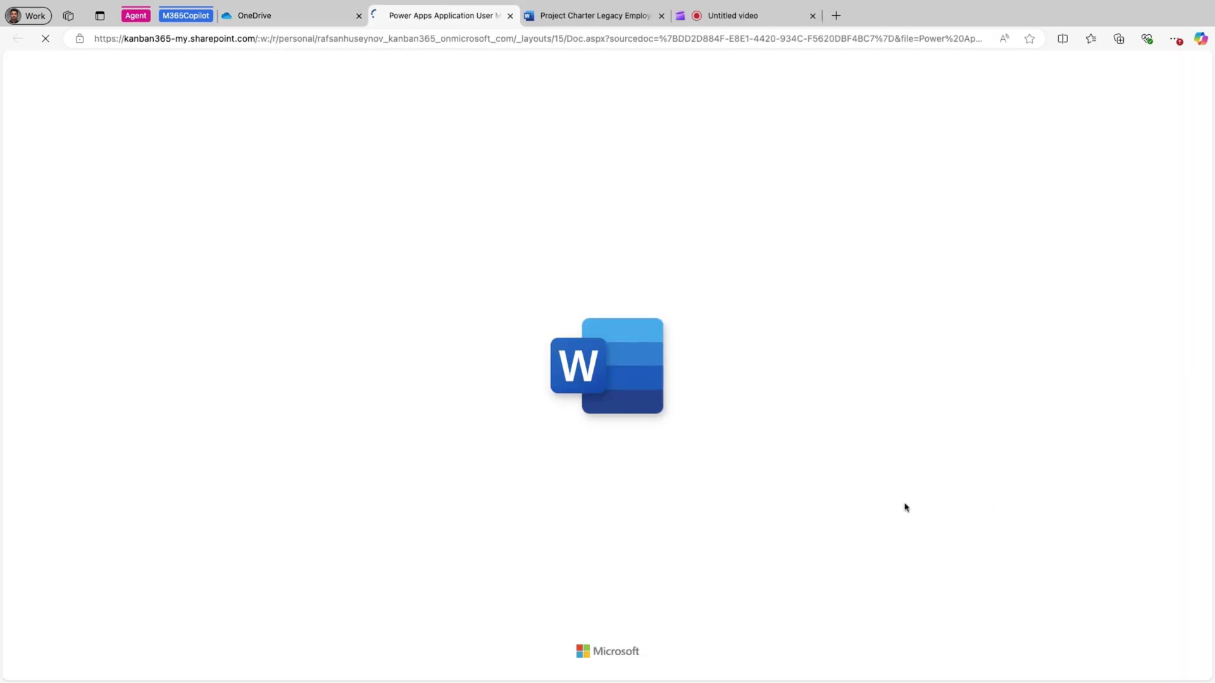
scroll(611, 339, "down", 5)
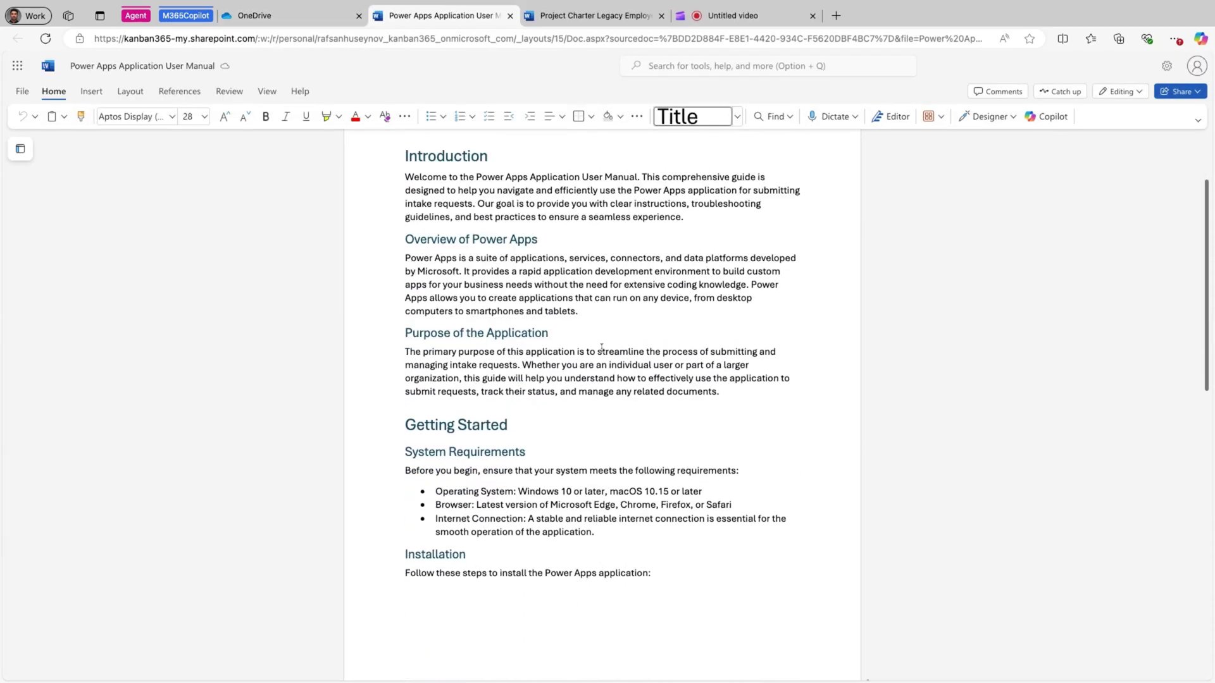
scroll(601, 351, "down", 4)
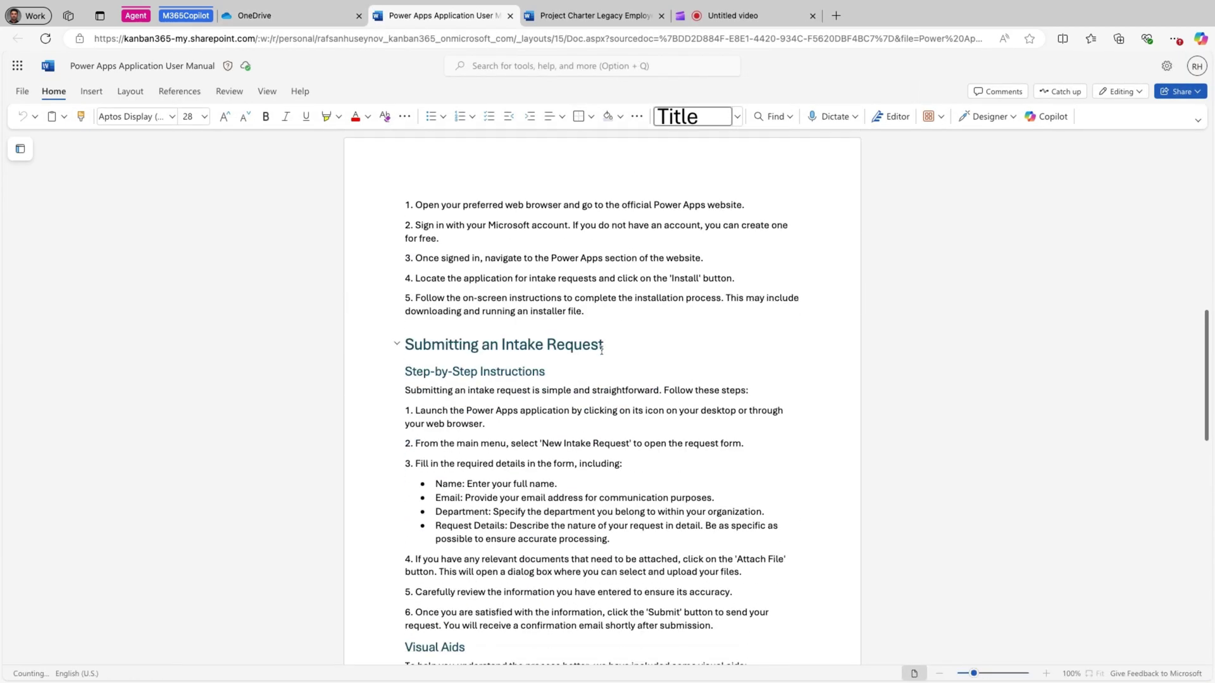
scroll(601, 351, "down", 10)
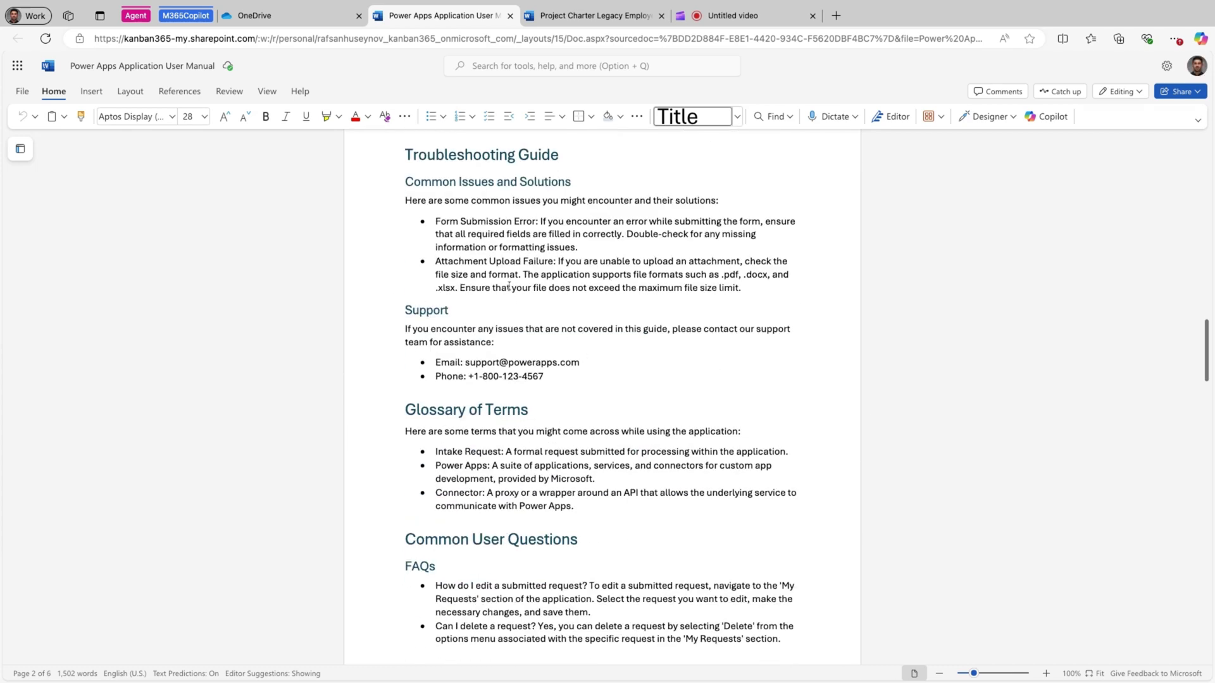
scroll(510, 287, "up", 1)
left_click_drag(565, 230, 410, 165)
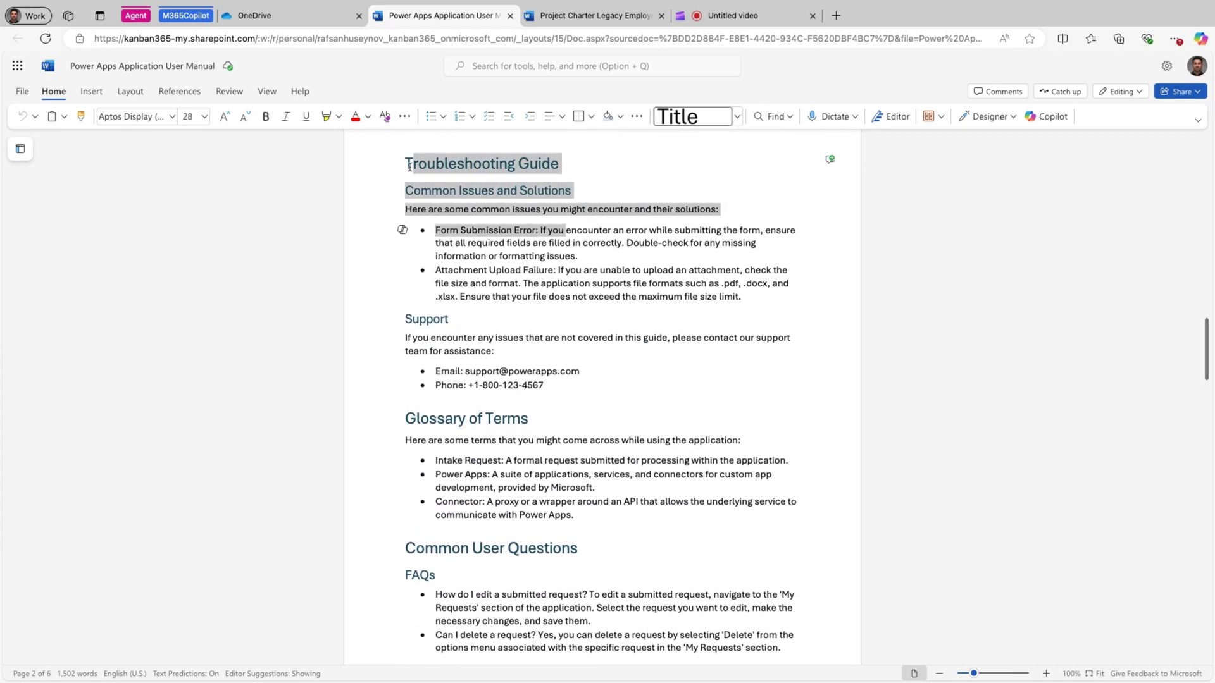
key("shift+Down")
key("shift+Down")
key("shift+Down")
key("shift+Down")
key("shift+Down")
key("shift+Down")
key("shift+Down")
key("shift+Down")
key("shift+Down")
key("shift+Down")
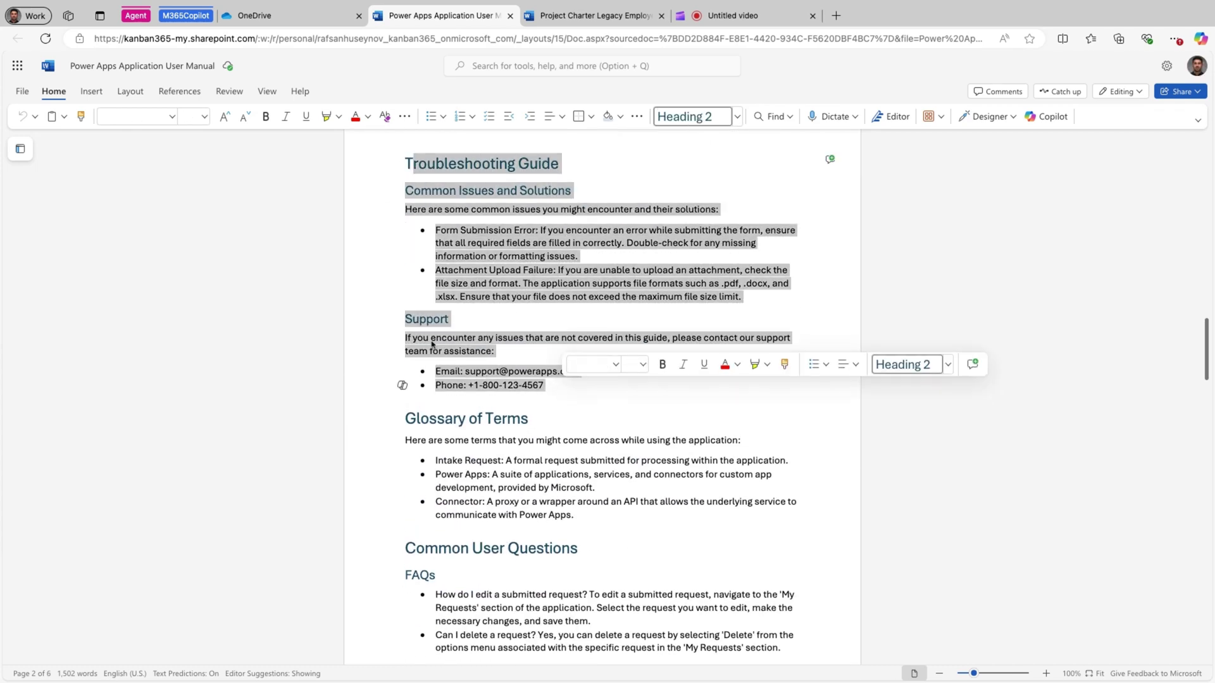
Back in OneDrive, add the Demand Intake charter and Microsoft 365 E3 Trial Cancellation files to the selection
left_click(295, 19)
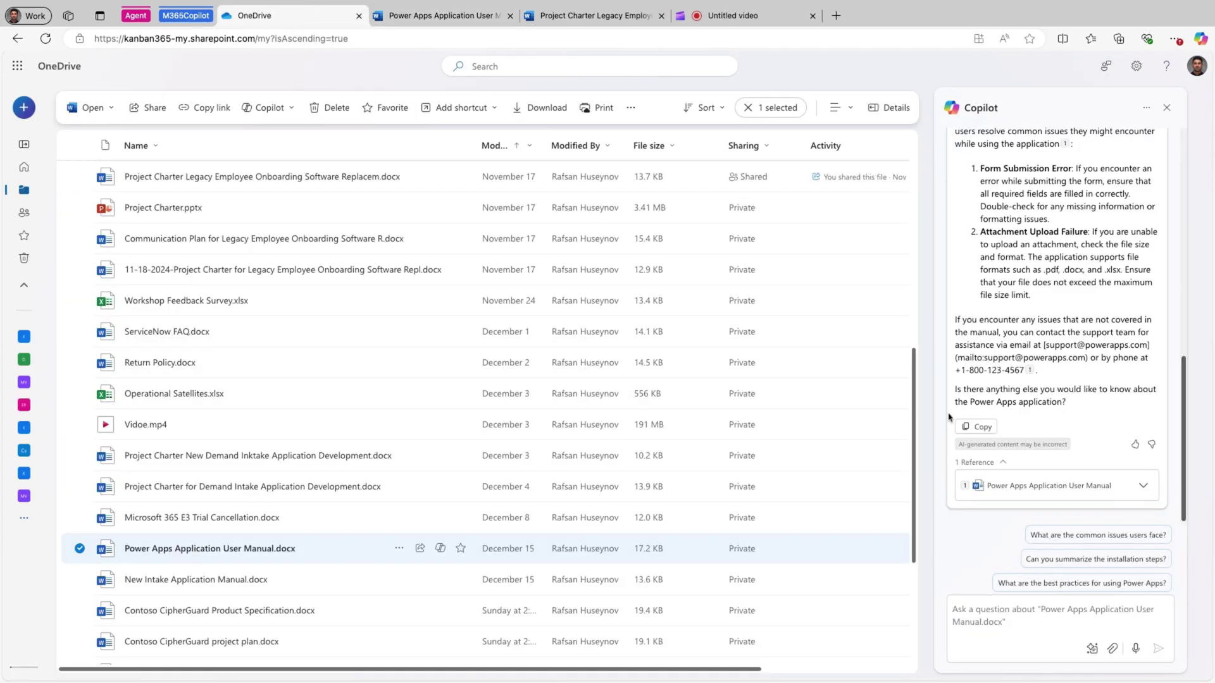
scroll(1012, 355, "up", 1)
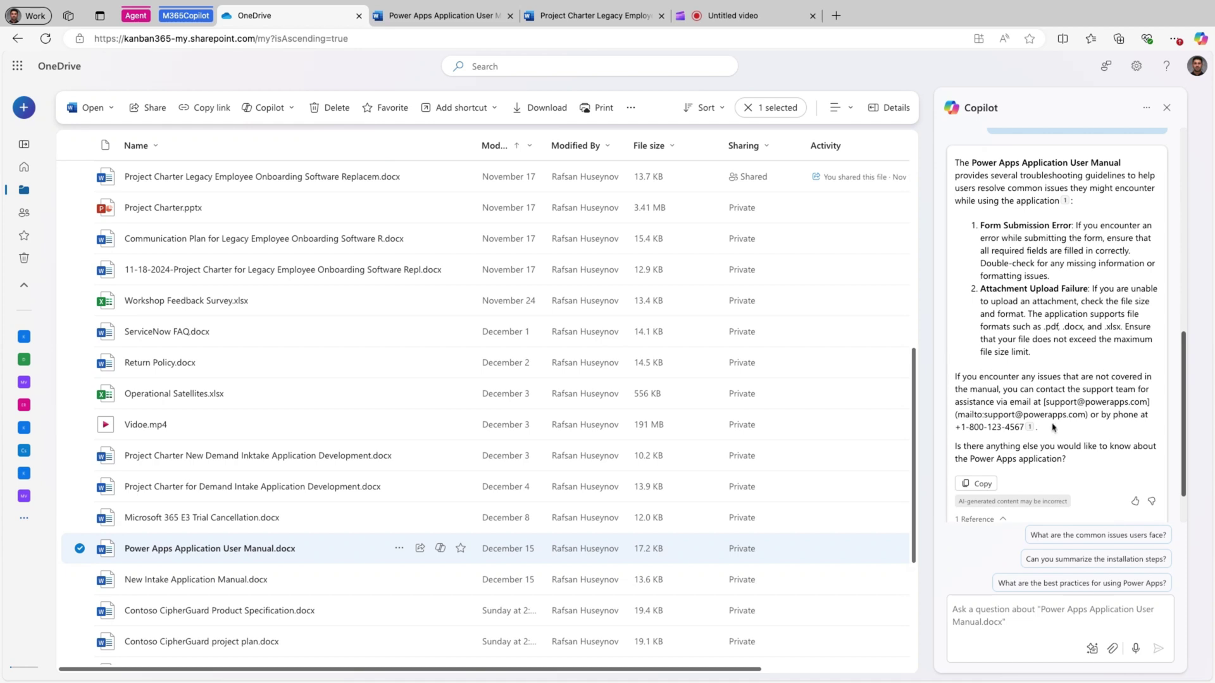
scroll(1028, 367, "down", 1)
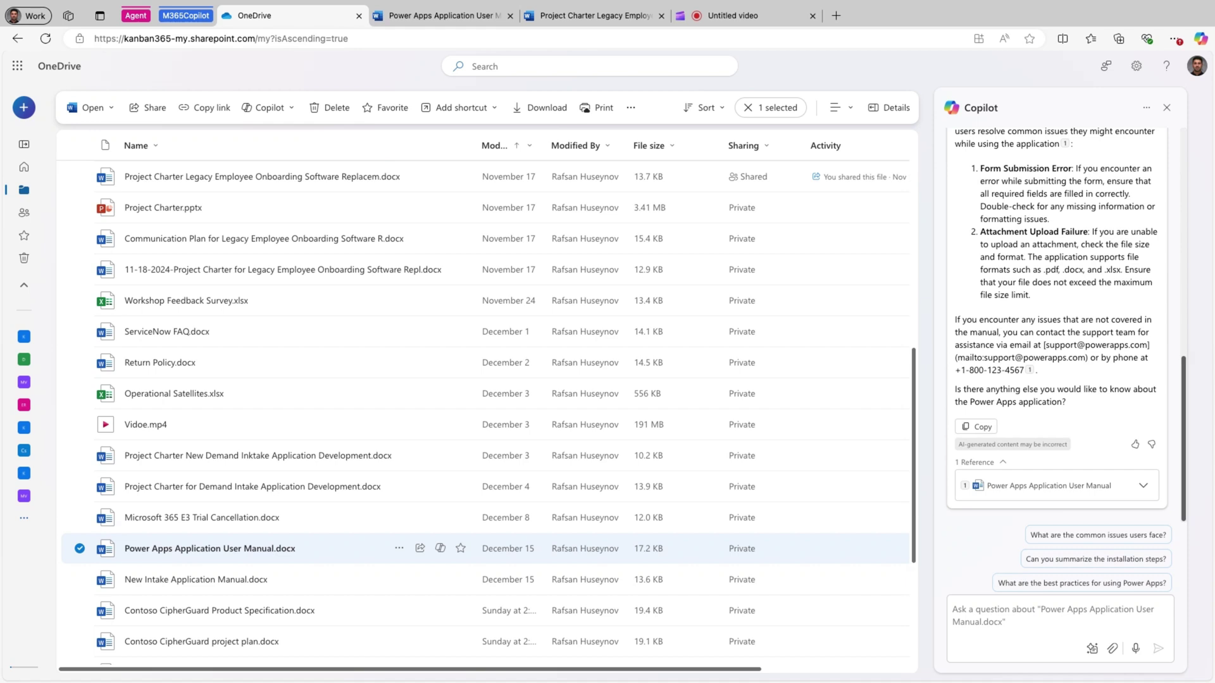
key("shift+Up")
key("shift+Up")
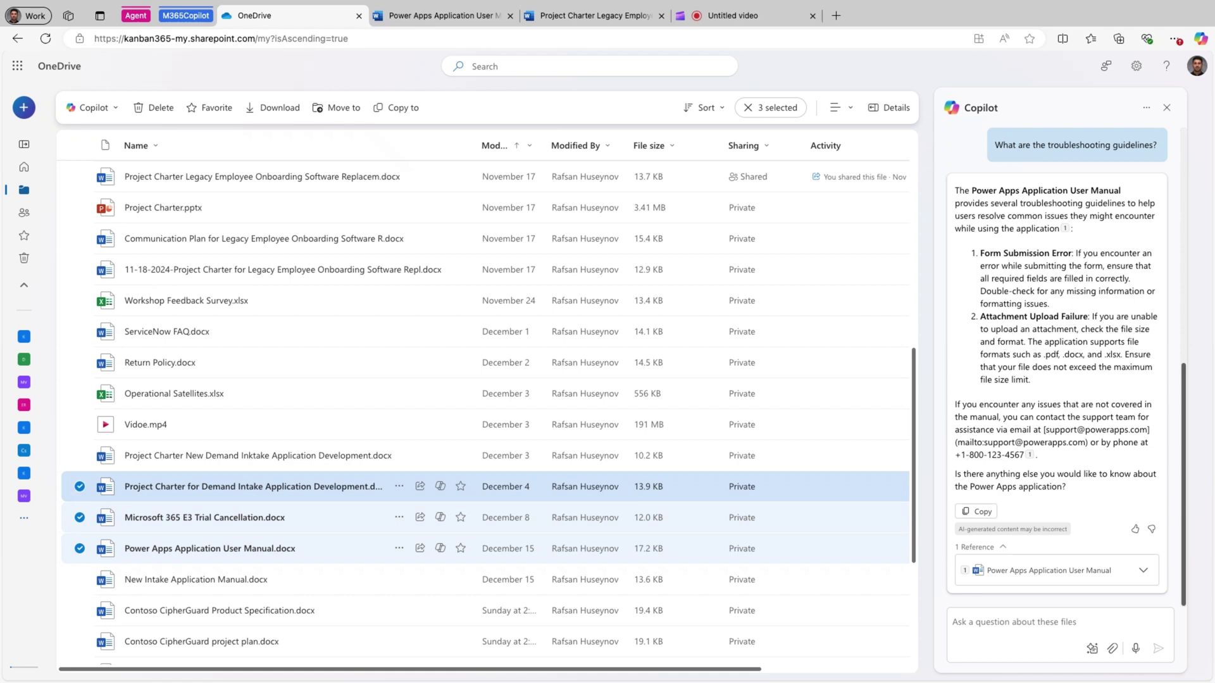
Send Copilot the 'Compare the differences between these files' prompt for the three selected documents and review it
left_click(92, 108)
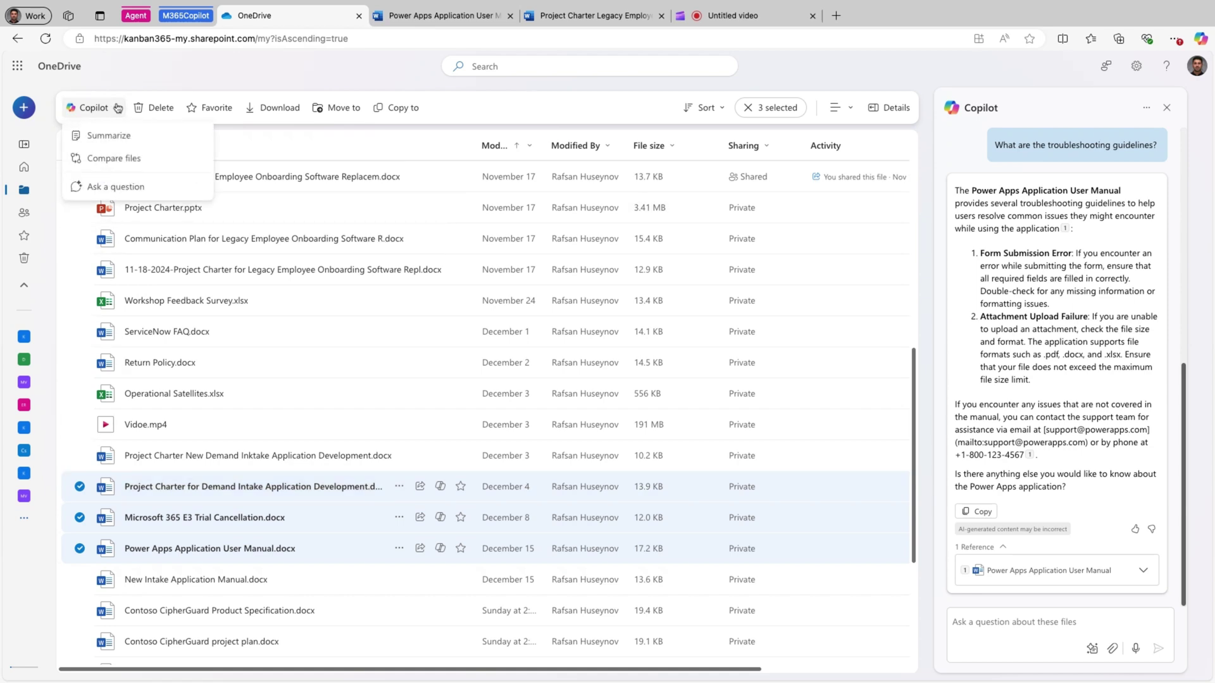
left_click(124, 184)
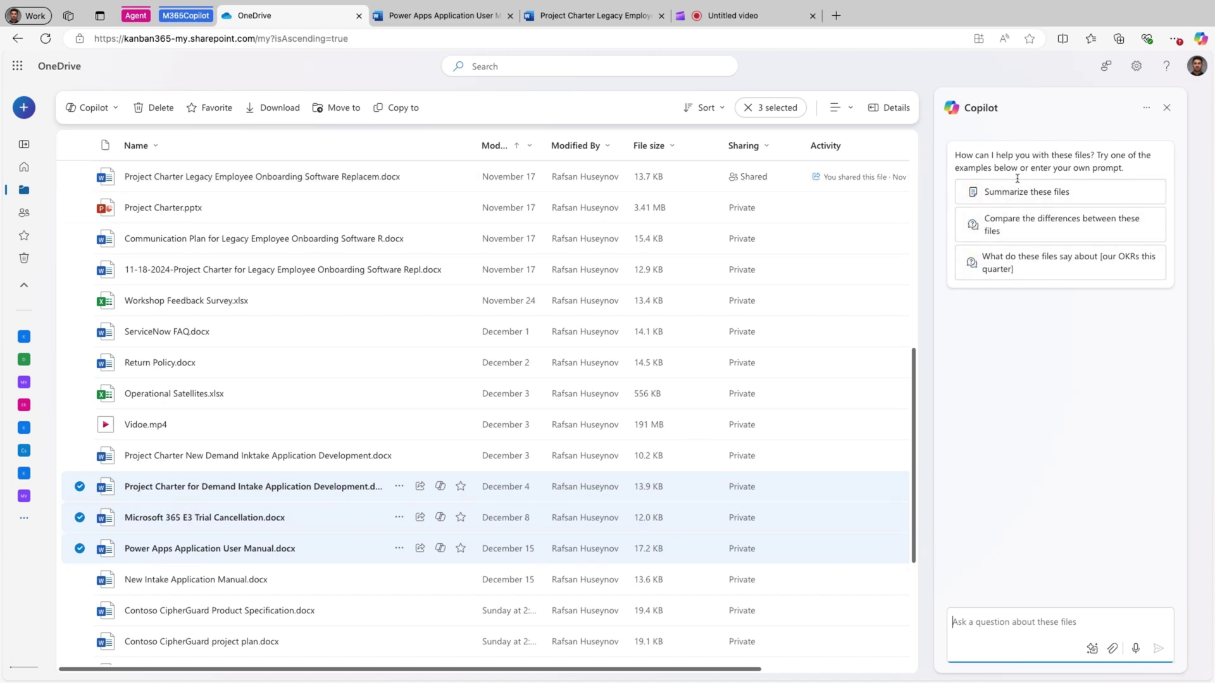
left_click(1051, 229)
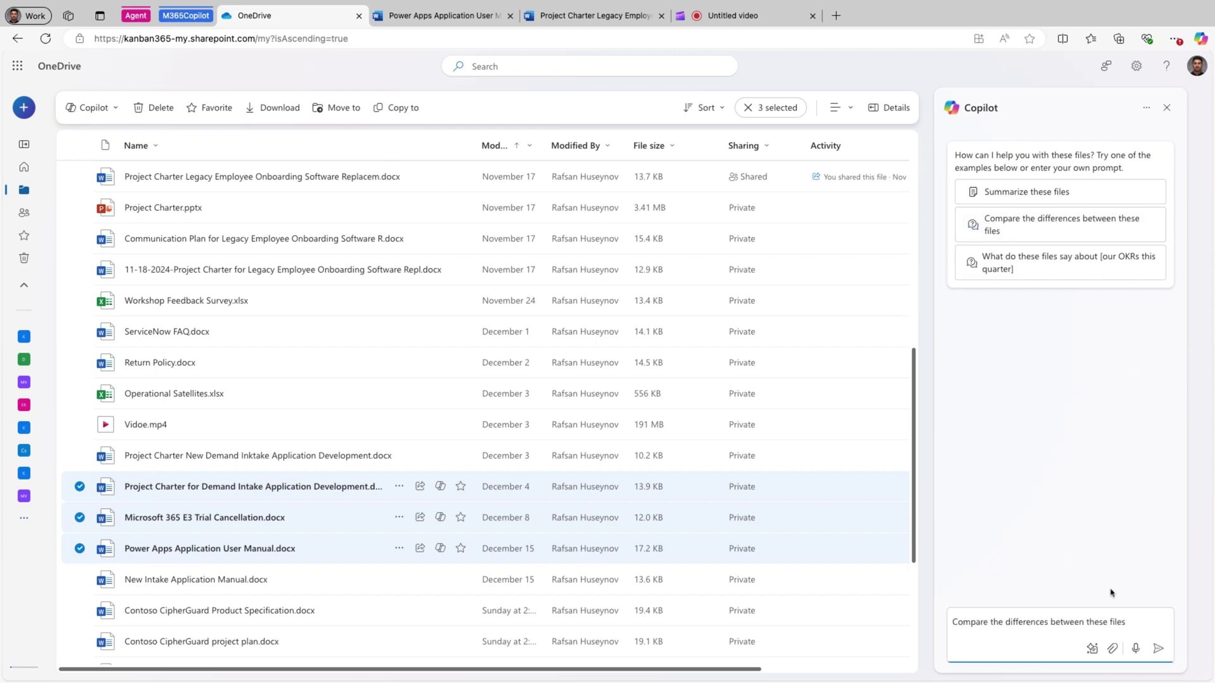
key("Return")
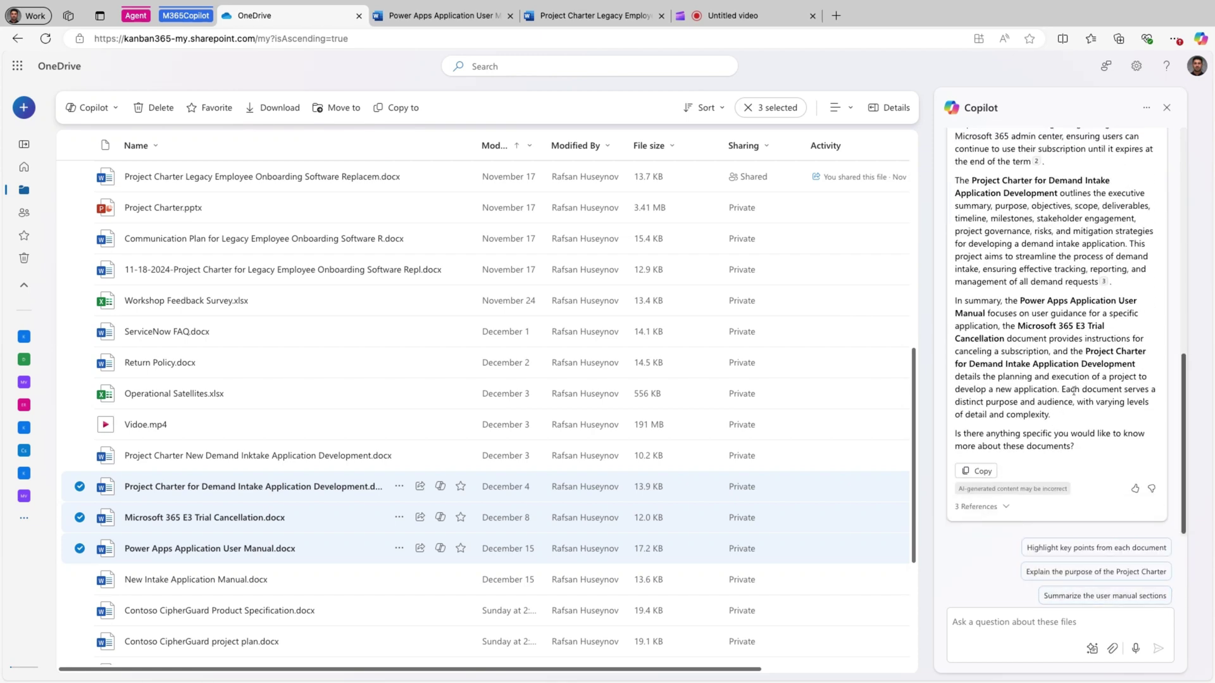
scroll(1074, 390, "up", 3)
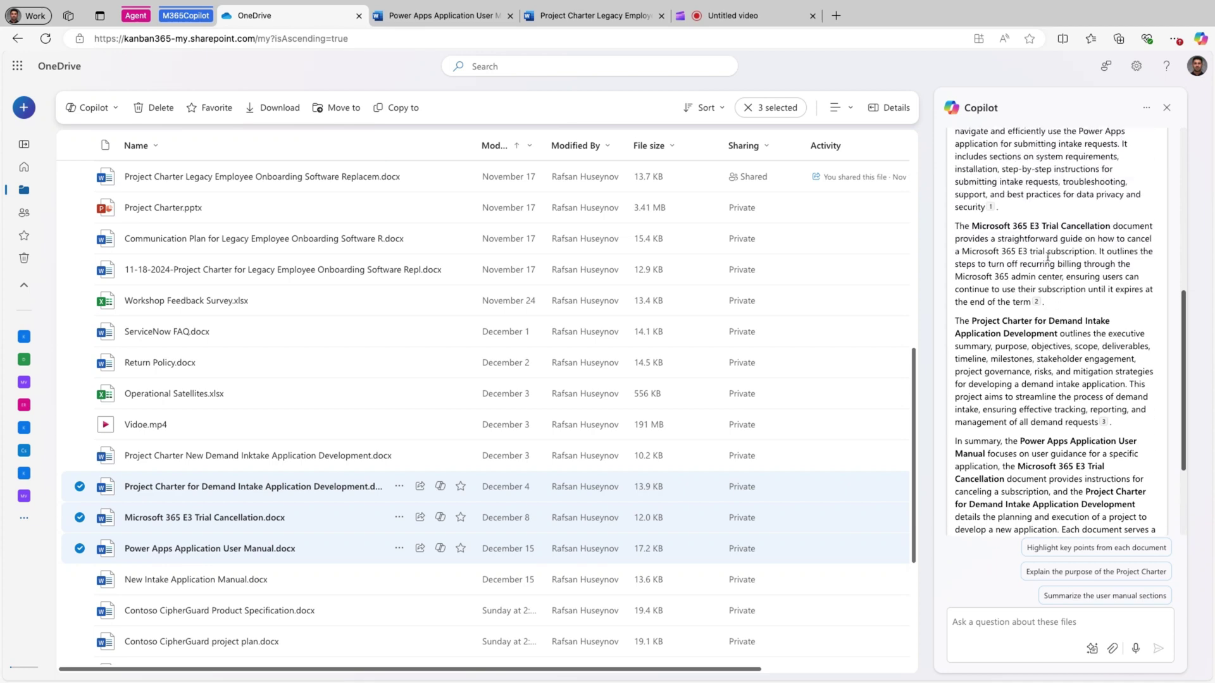
scroll(1080, 378, "down", 3)
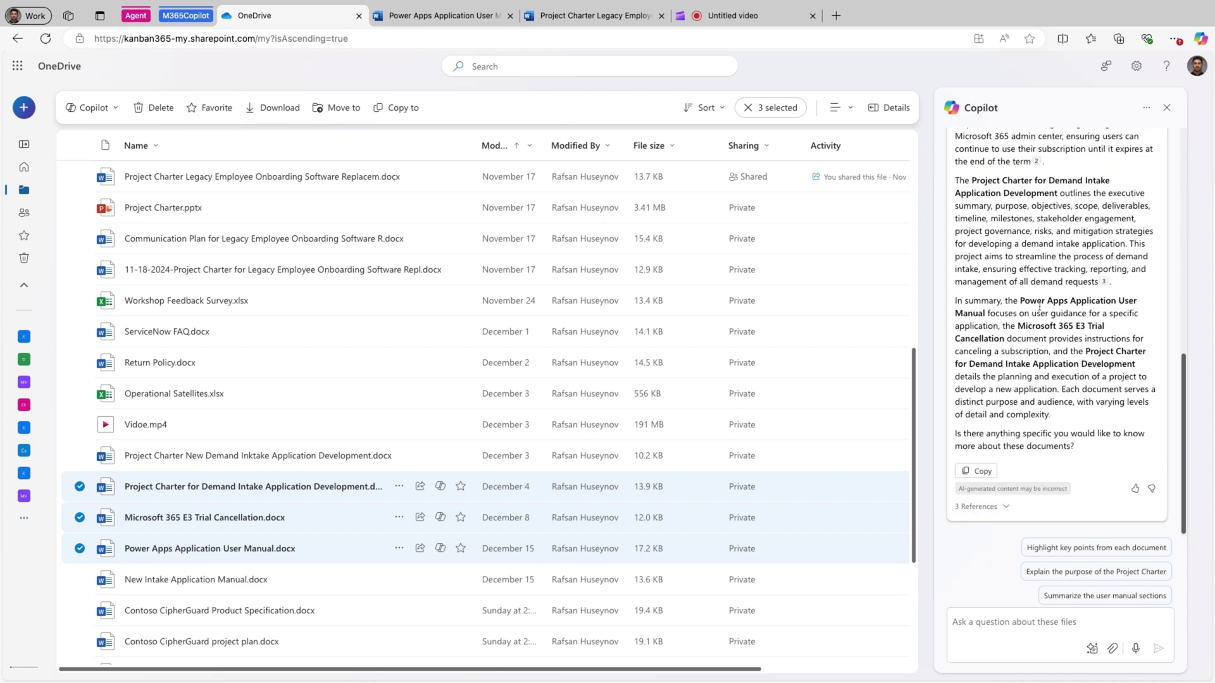
Ask Copilot to 'summarize each of this file and create a tabn', read the table, then deselect the files
left_click(998, 622)
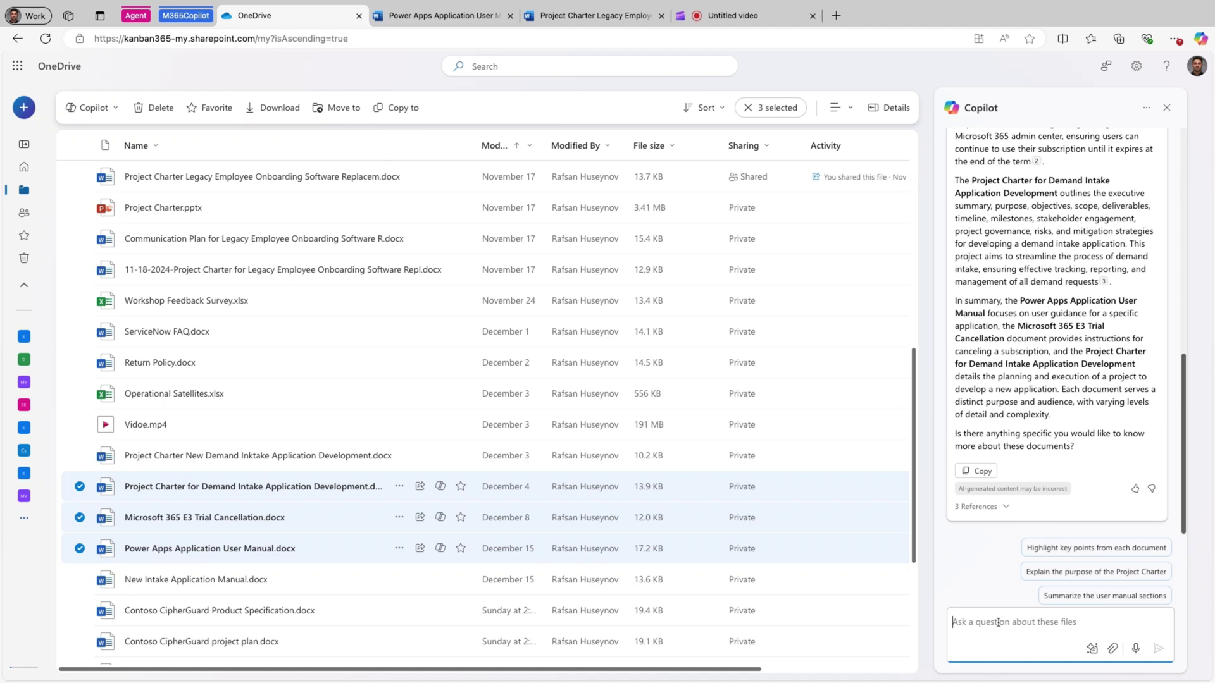
type("summarize each of this ")
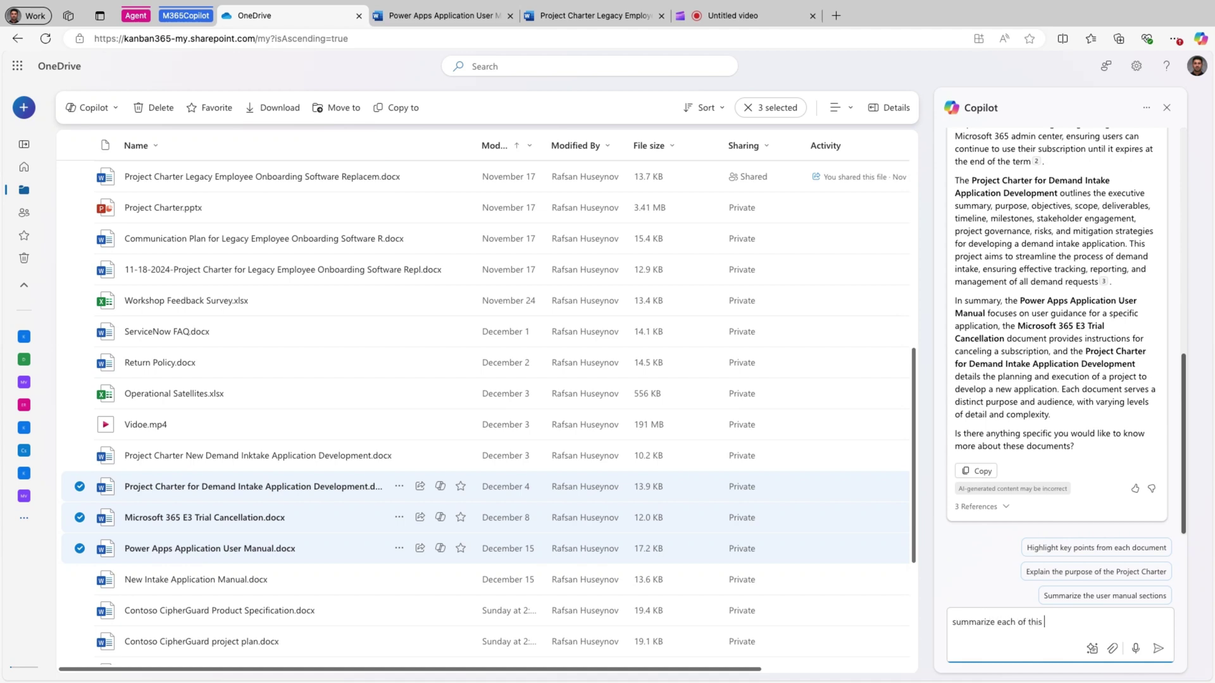
type("file and create a tabn")
key("Return")
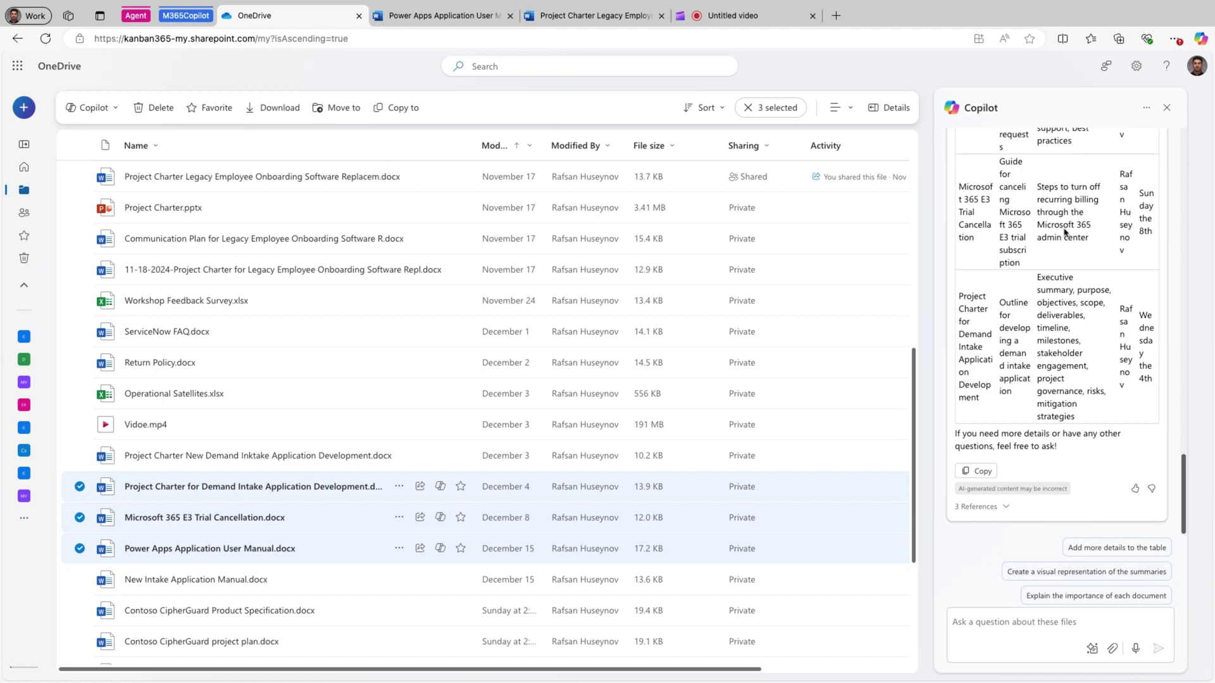
scroll(1050, 379, "up", 3)
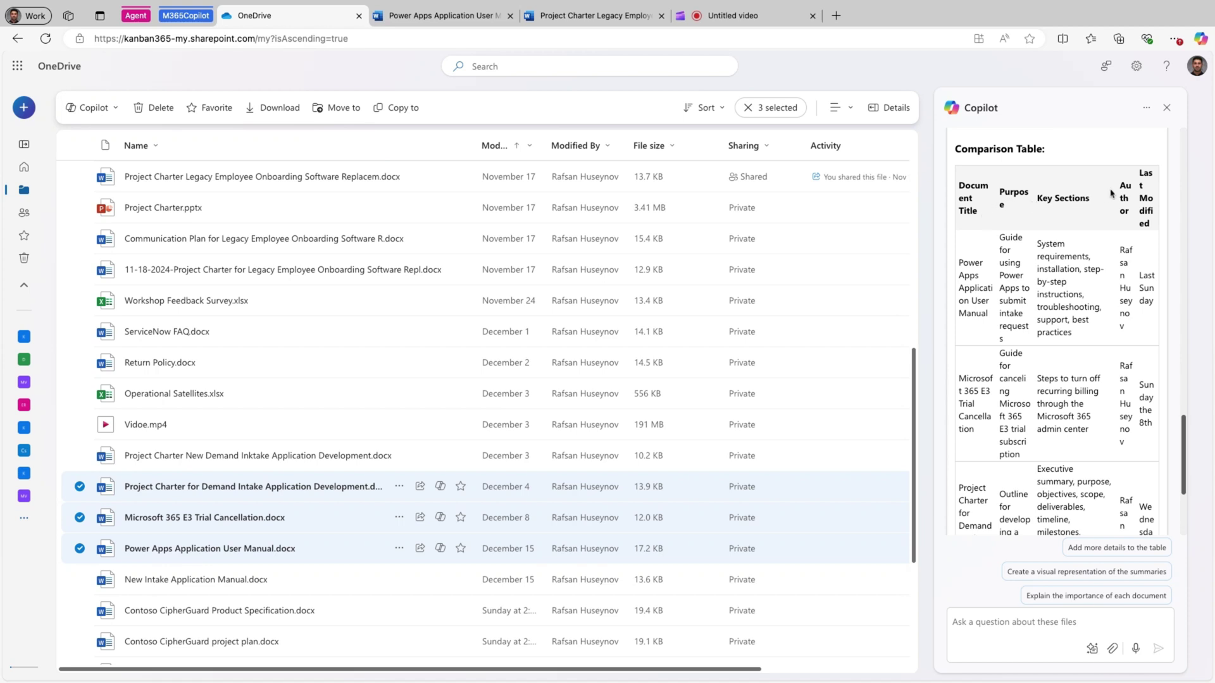
scroll(1084, 358, "down", 3)
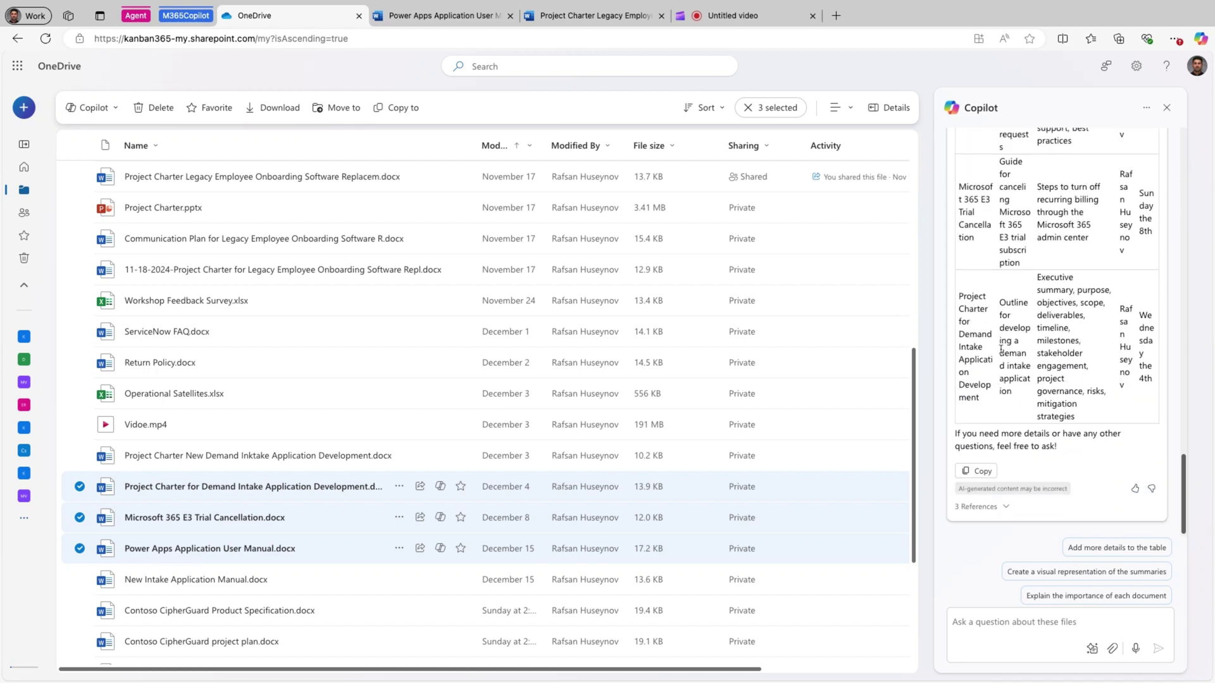
scroll(1000, 367, "up", 3)
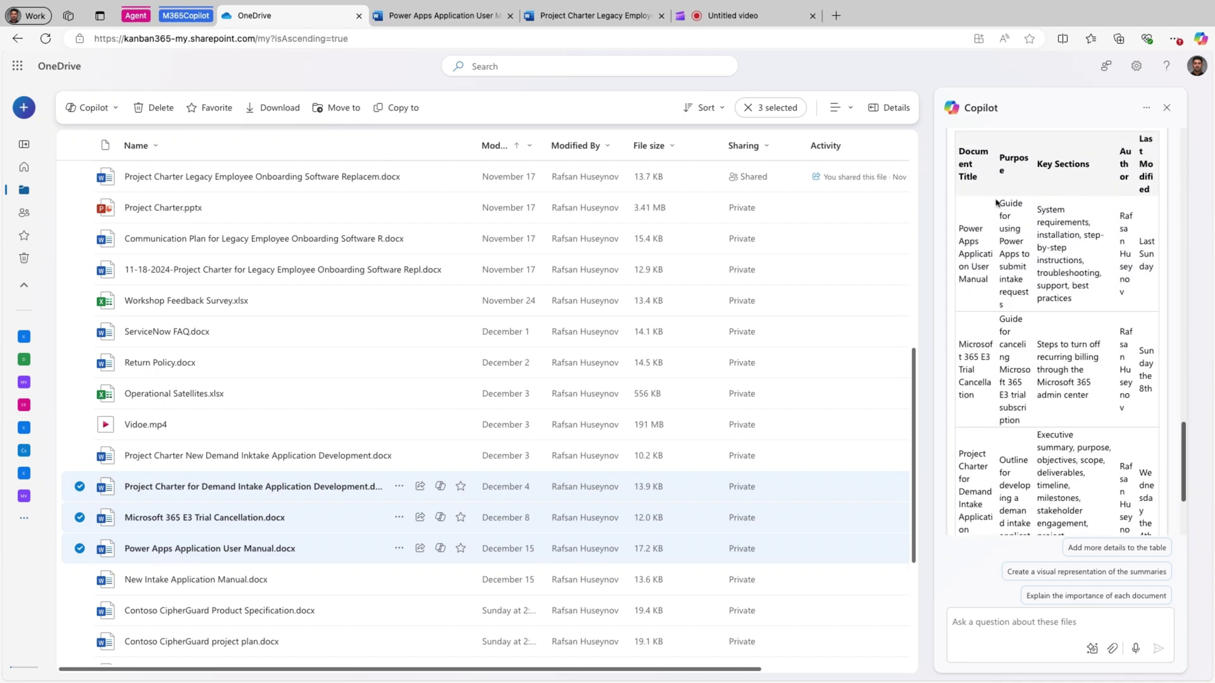
scroll(996, 202, "up", 2)
scroll(1012, 348, "down", 5)
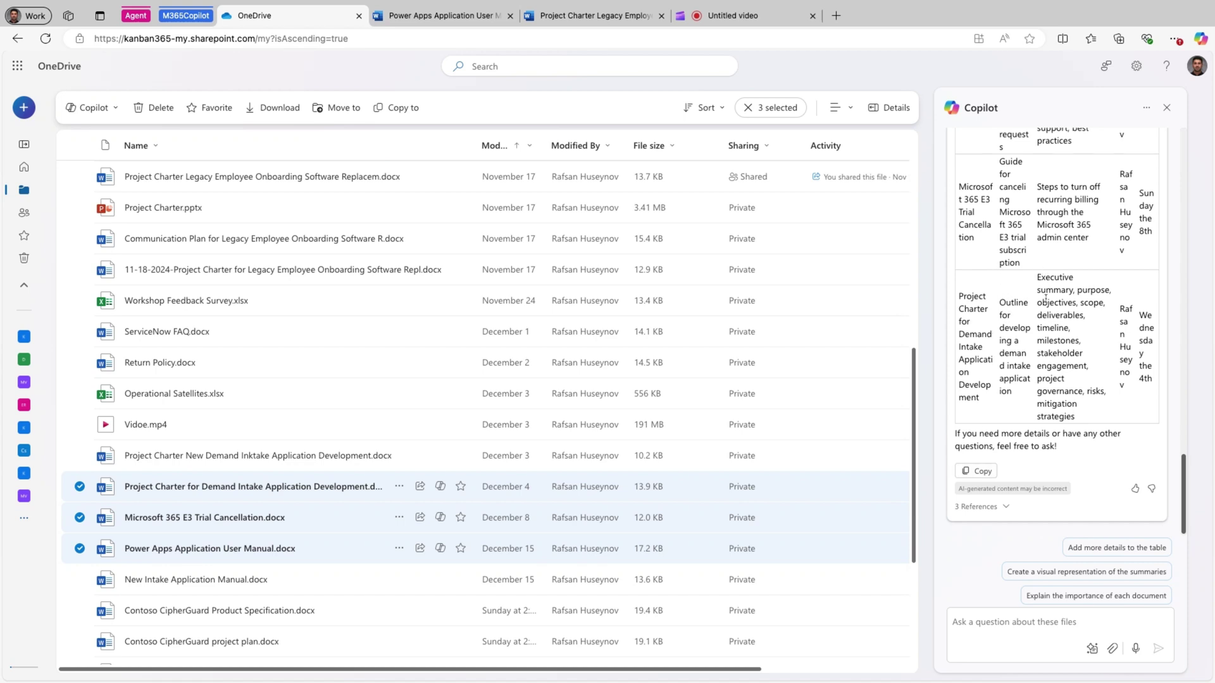
key("Escape")
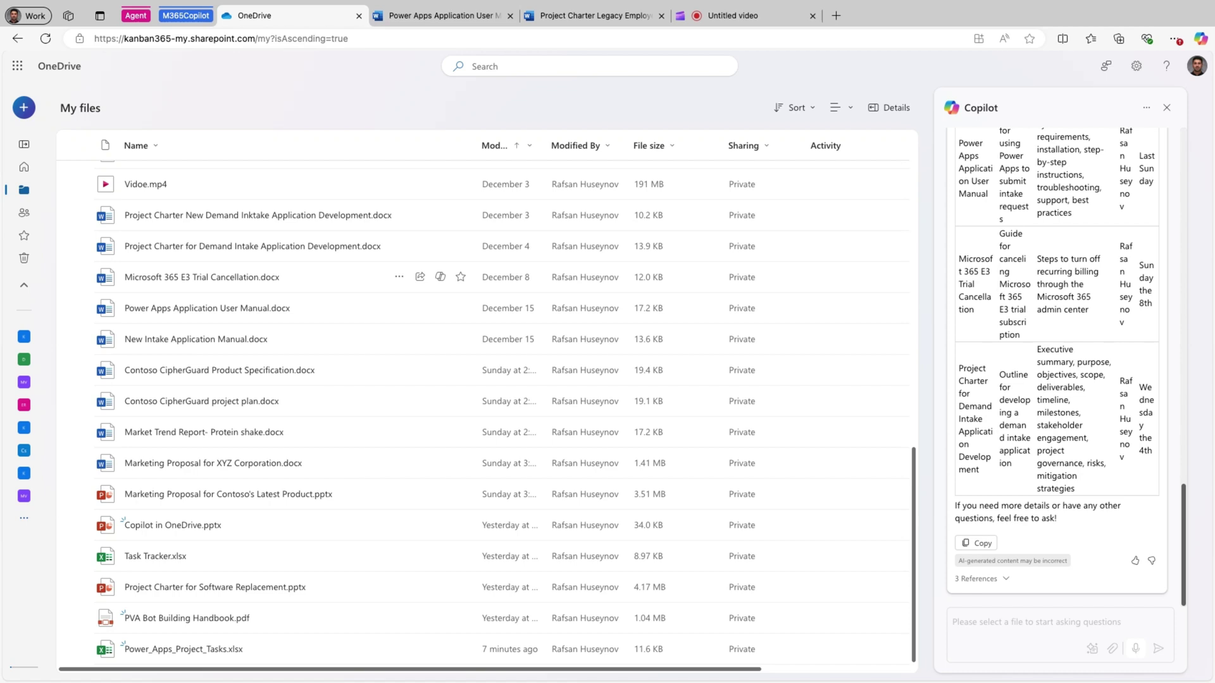
Select Power_Apps_Project_Tasks.xlsx and ask Copilot 'what is the purpose of this file?'
left_click(78, 650)
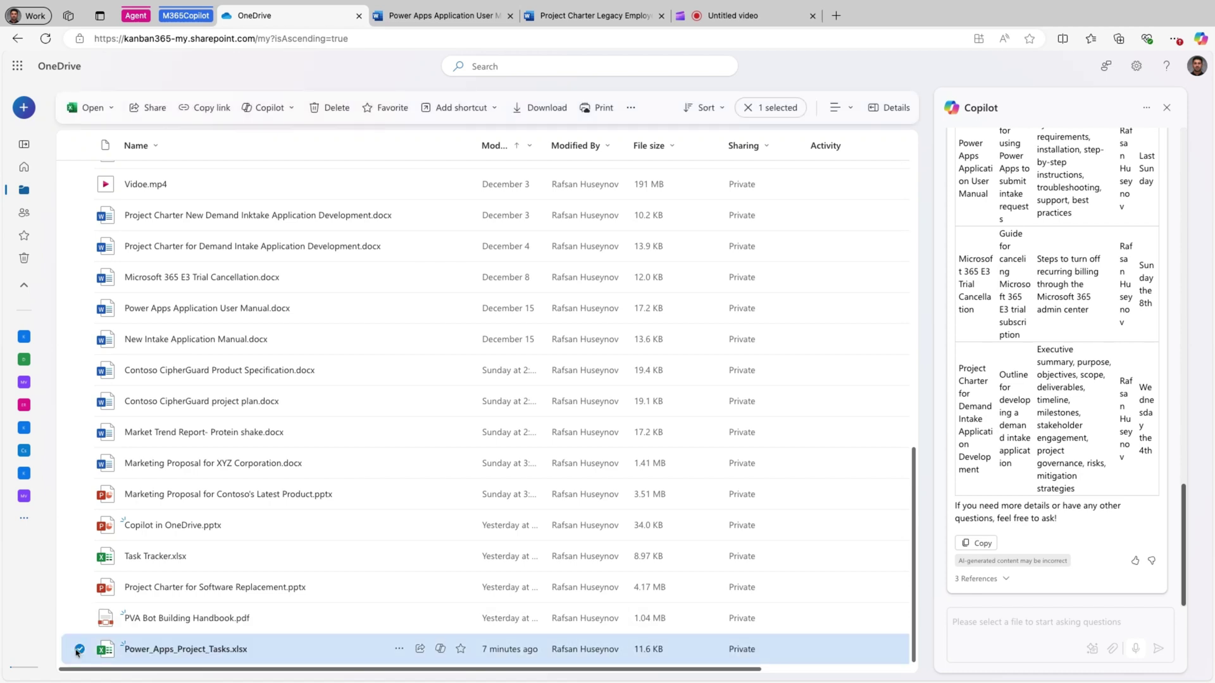
left_click(441, 650)
left_click(468, 661)
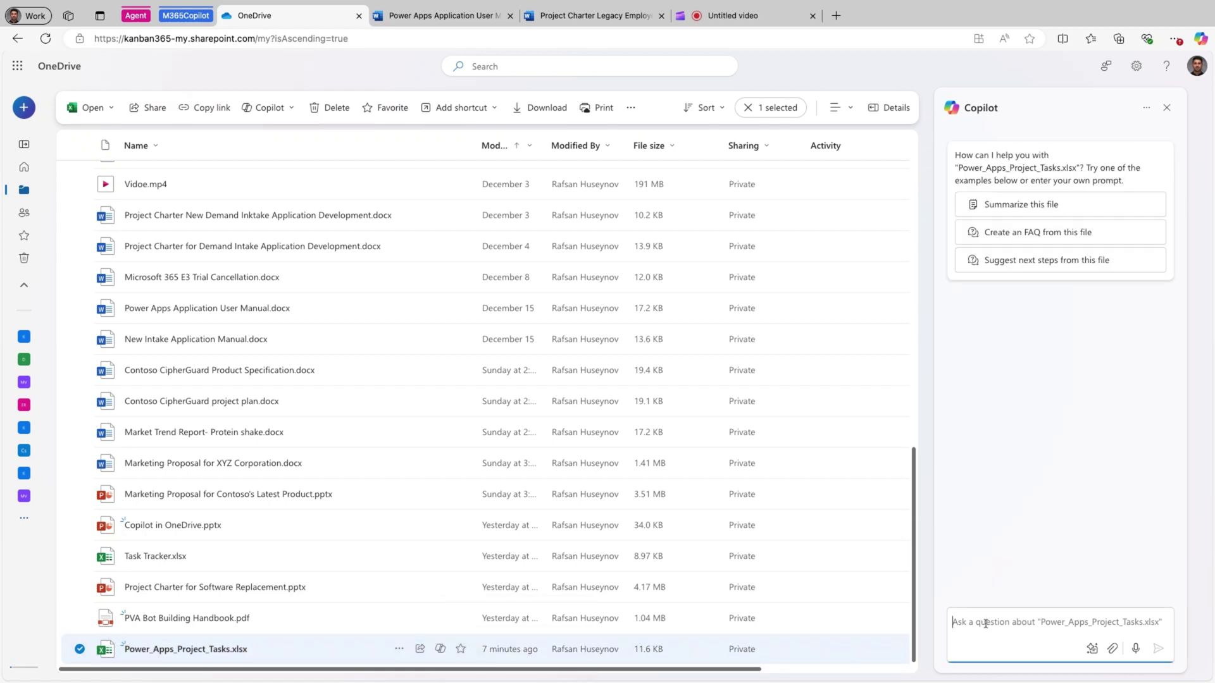
type("what is the")
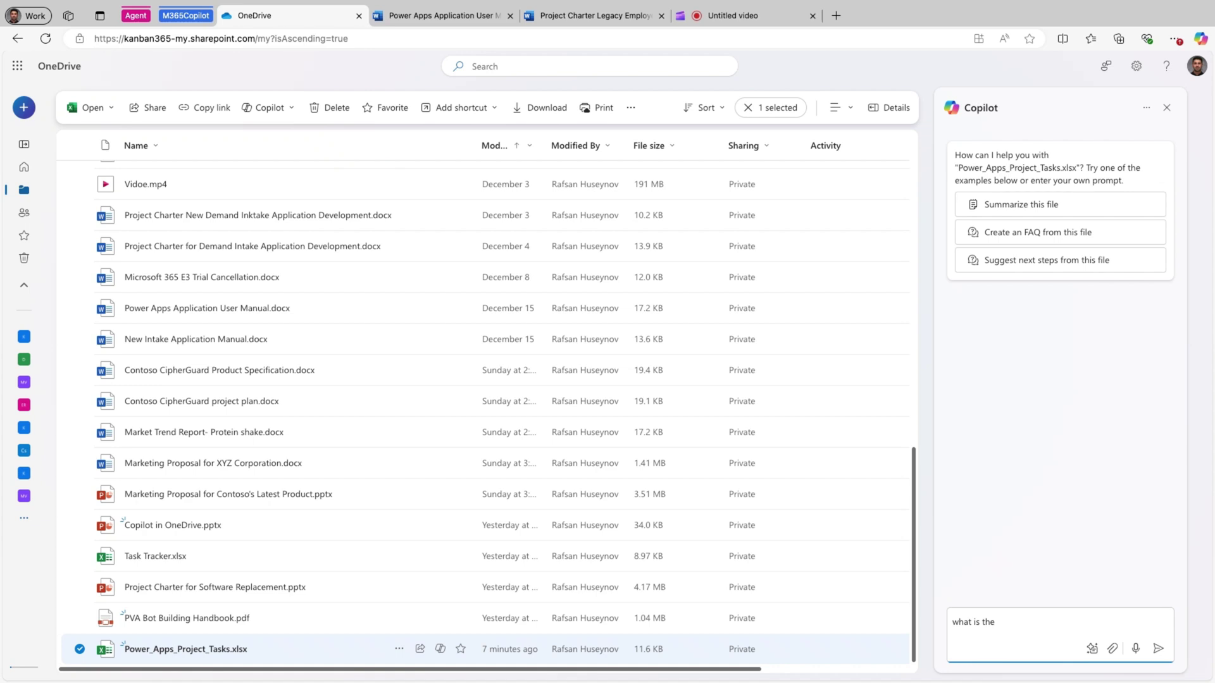
type(" purpose of this file?")
key("Return")
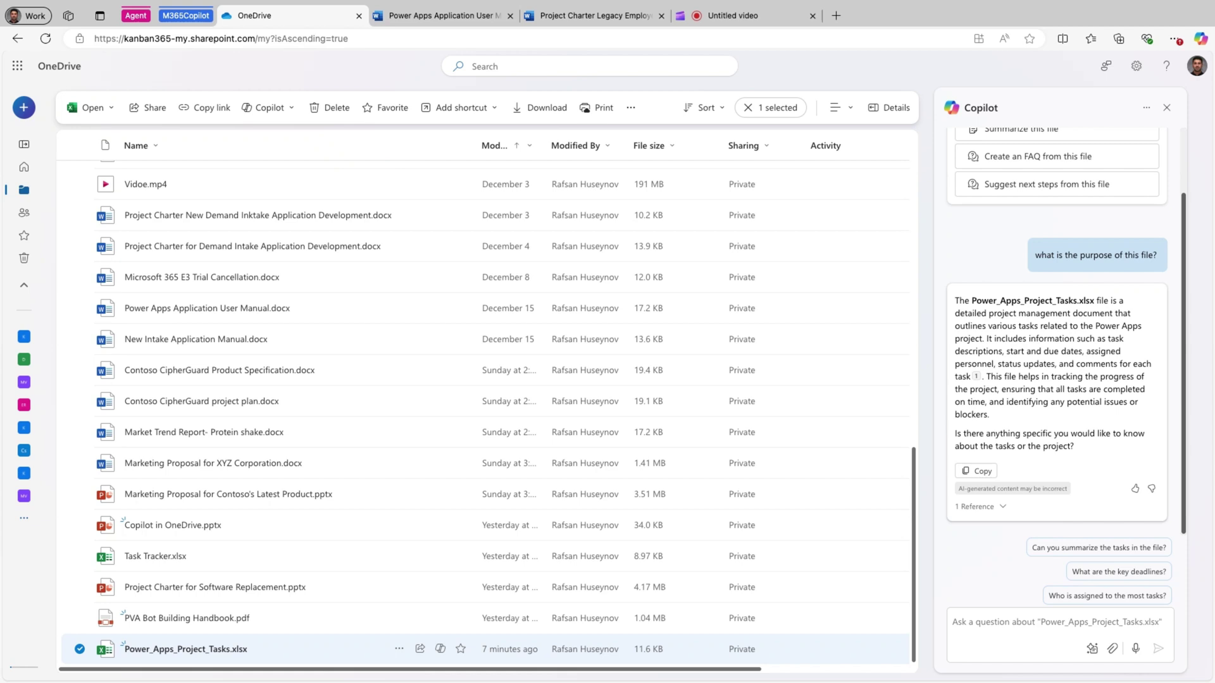
Open the referenced Power_Apps_Project_Tasks workbook, copy the 'Set Up CI/CD Pipeline' text from A15, and return to OneDrive
left_click(1000, 508)
left_click(1003, 532)
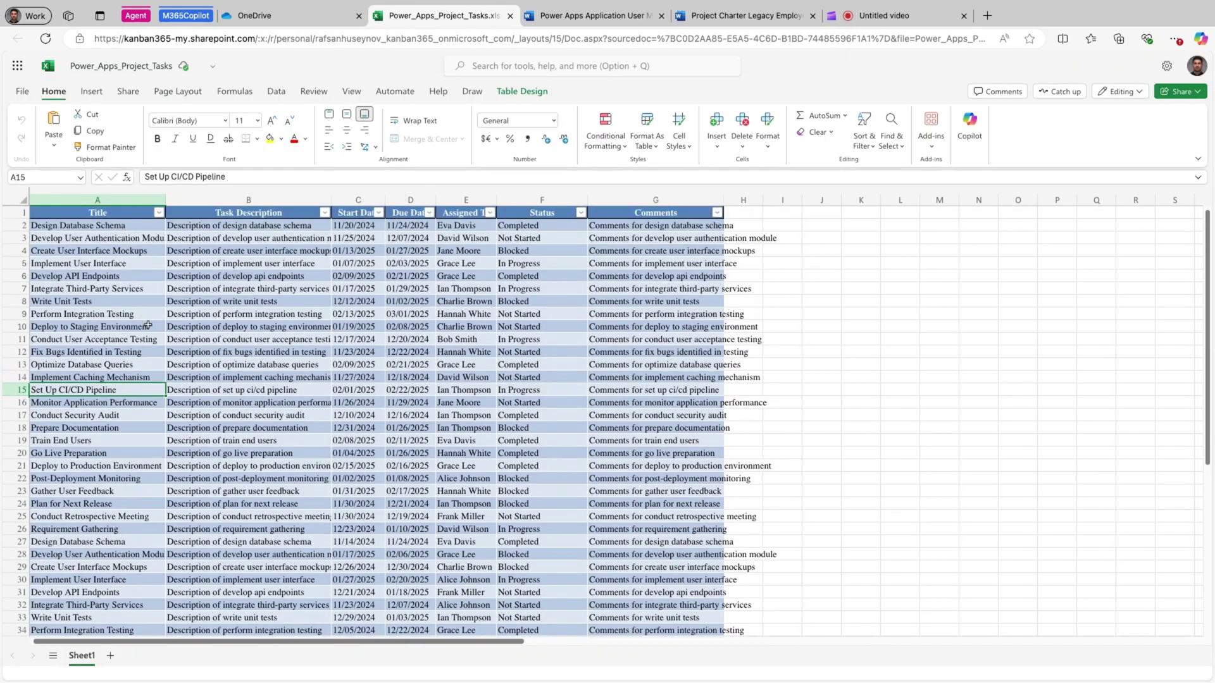
left_click(82, 217)
left_click_drag(83, 217, 465, 214)
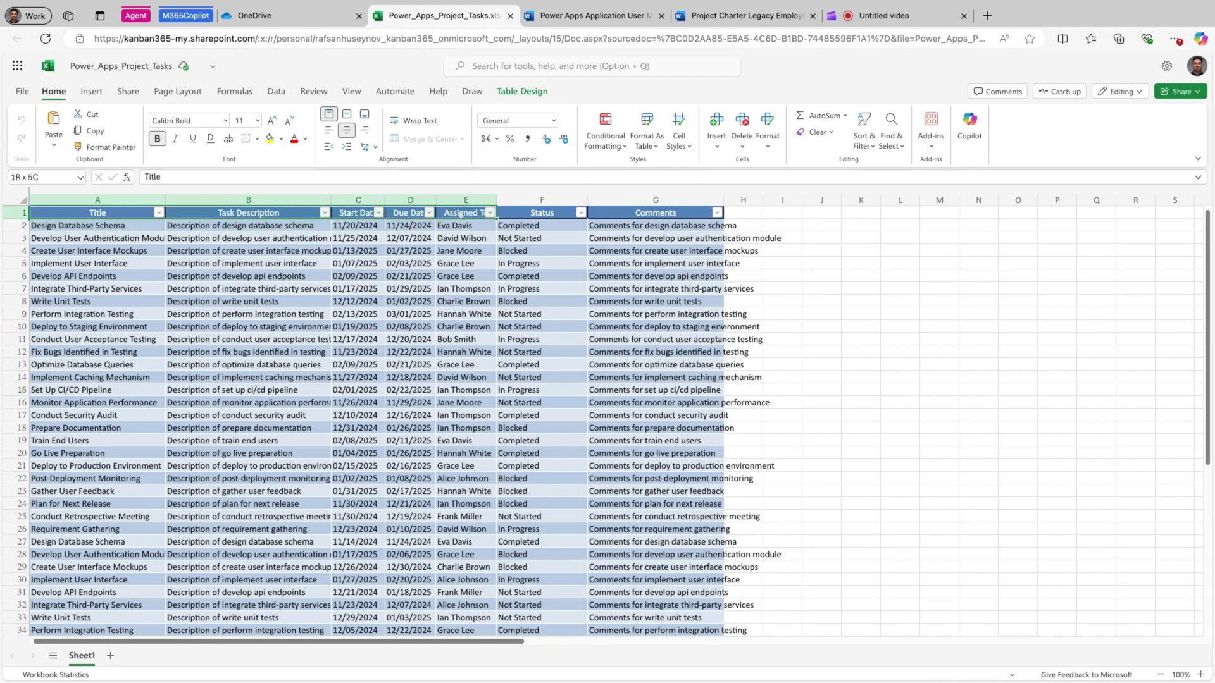
left_click(118, 392)
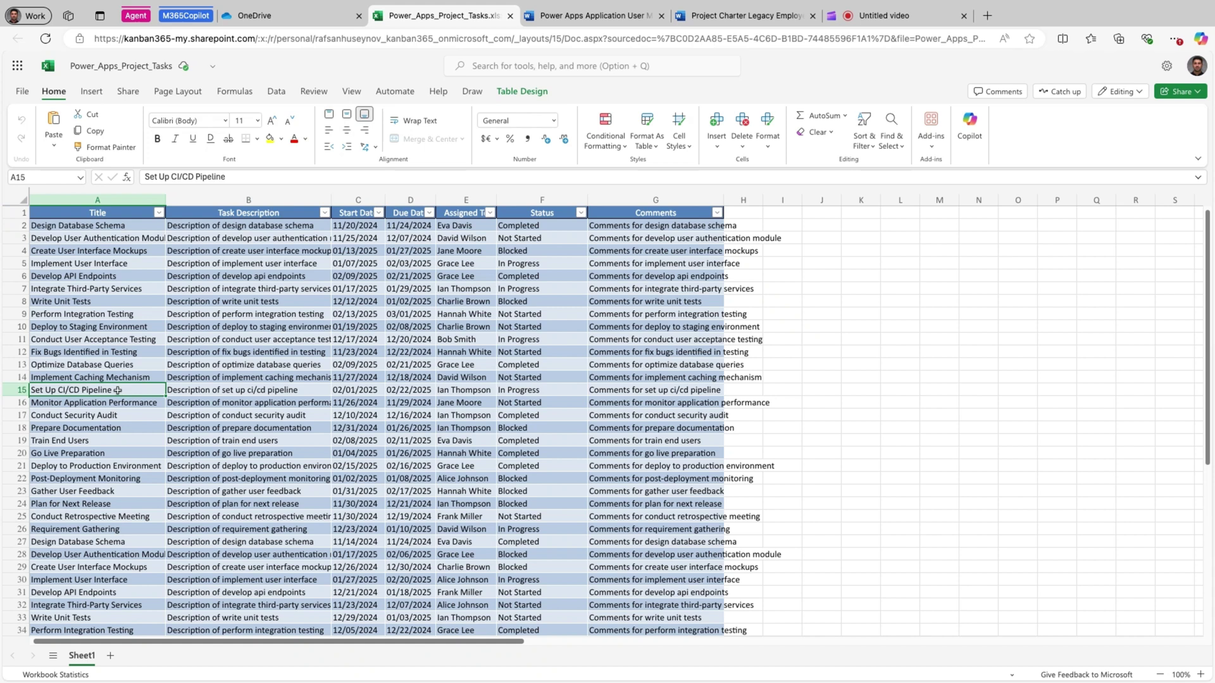
double_click(118, 390)
left_click_drag(113, 390, 31, 390)
key("ctrl+c")
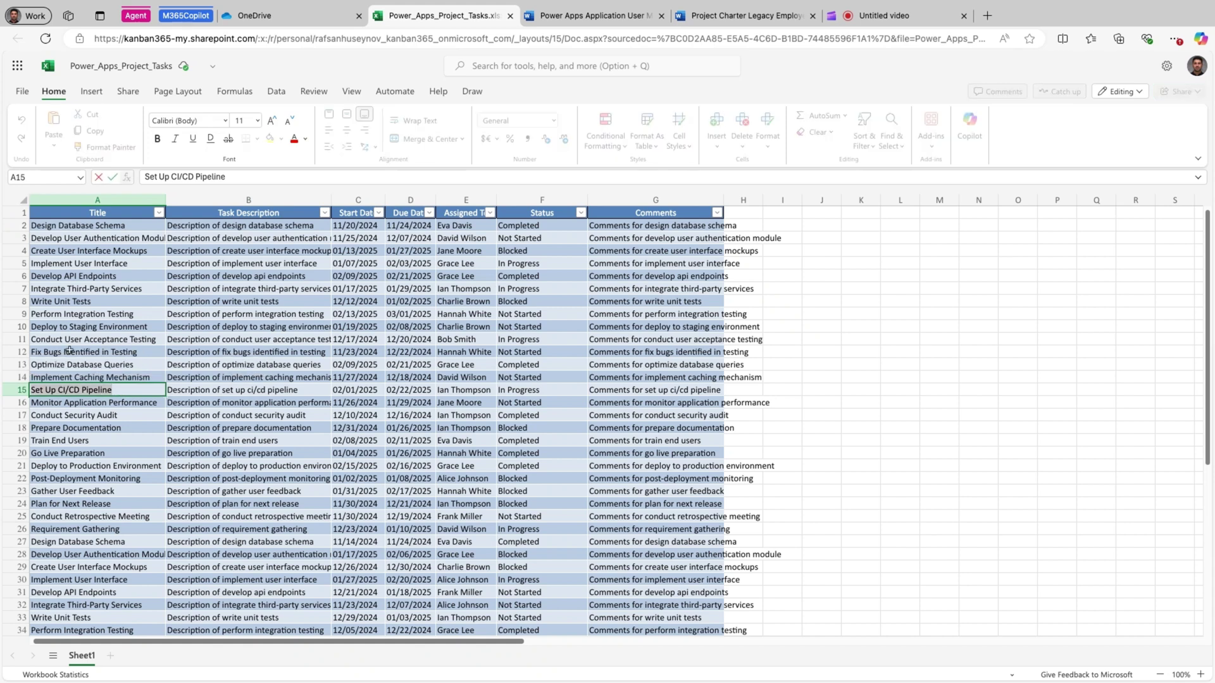
left_click(279, 17)
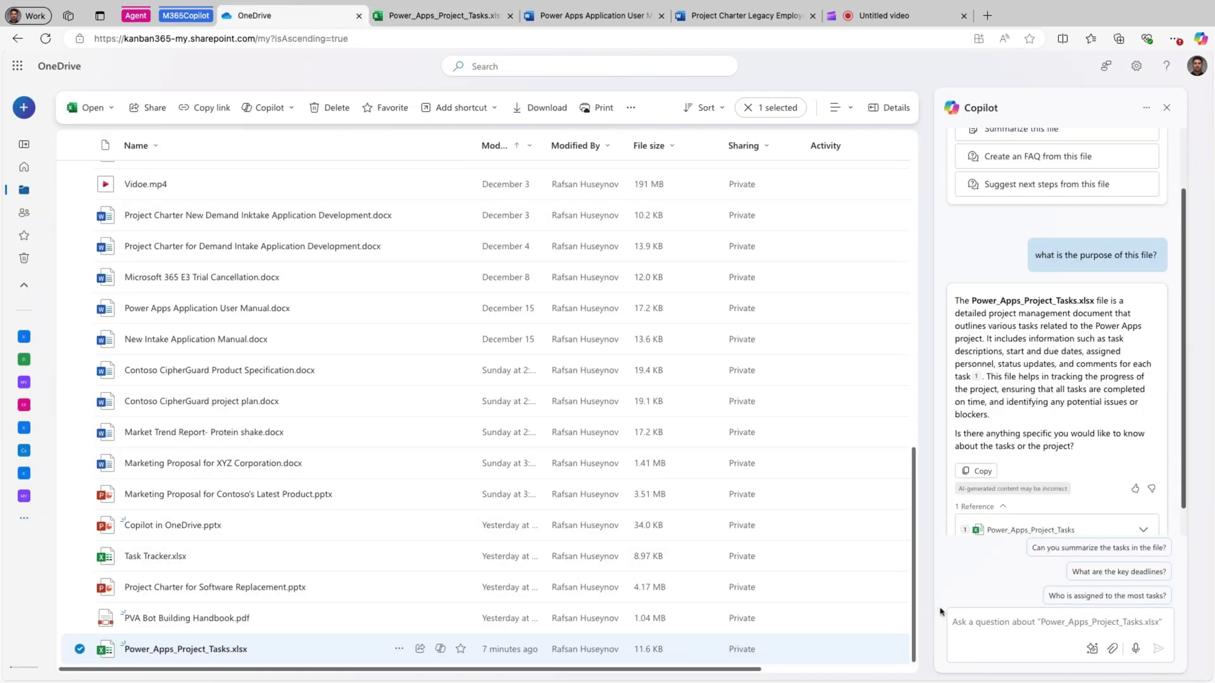
Ask Copilot 'what is the status of Set Up CI/CD Pipeline task?' and highlight its In Progress answer
left_click(963, 621)
type("what")
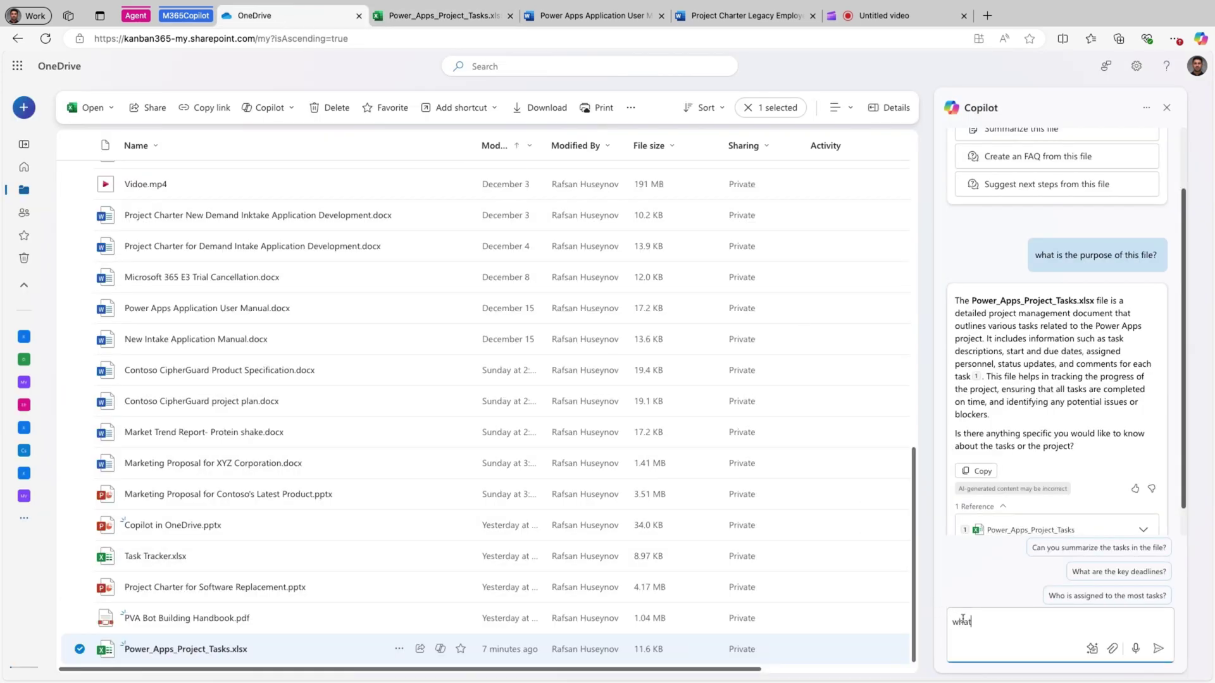
type(" is the status of")
key("ctrl+v")
type("task?")
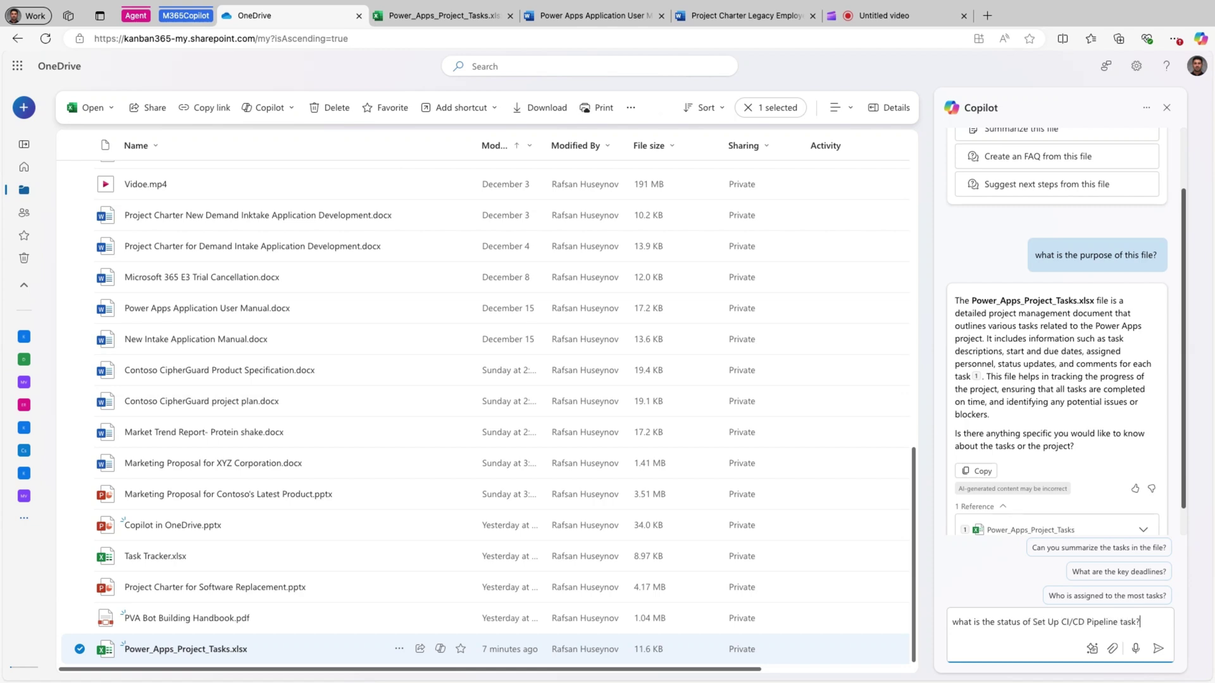
key("Return")
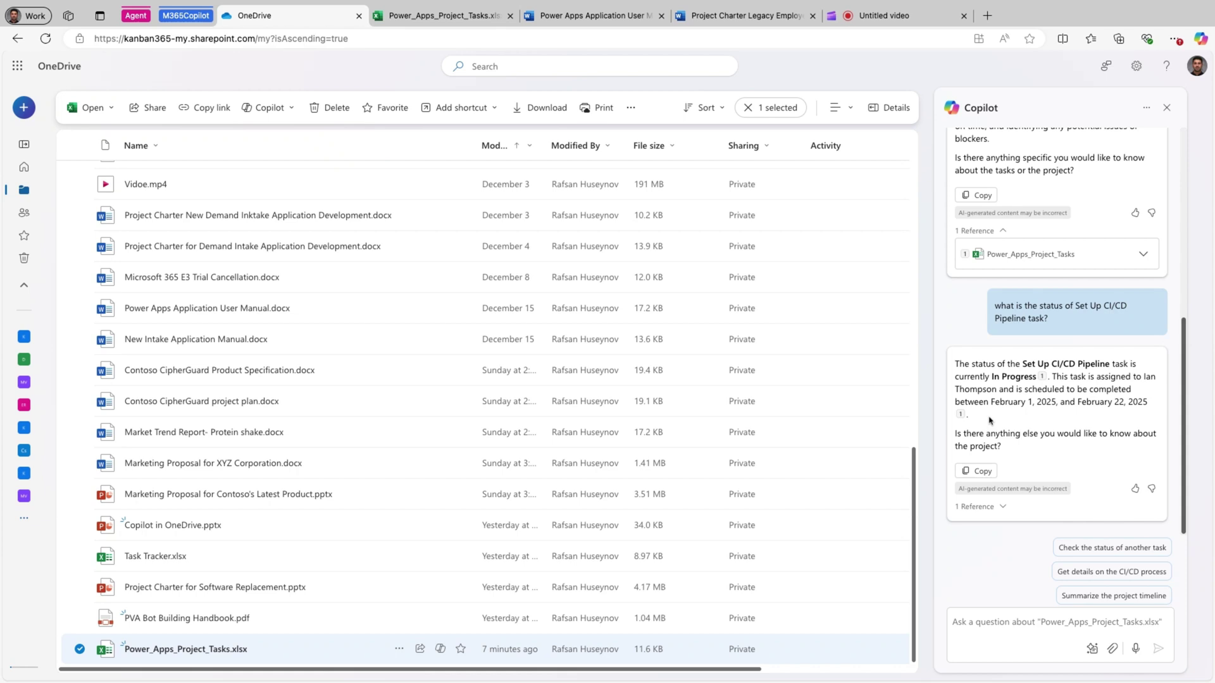
left_click_drag(989, 420, 955, 364)
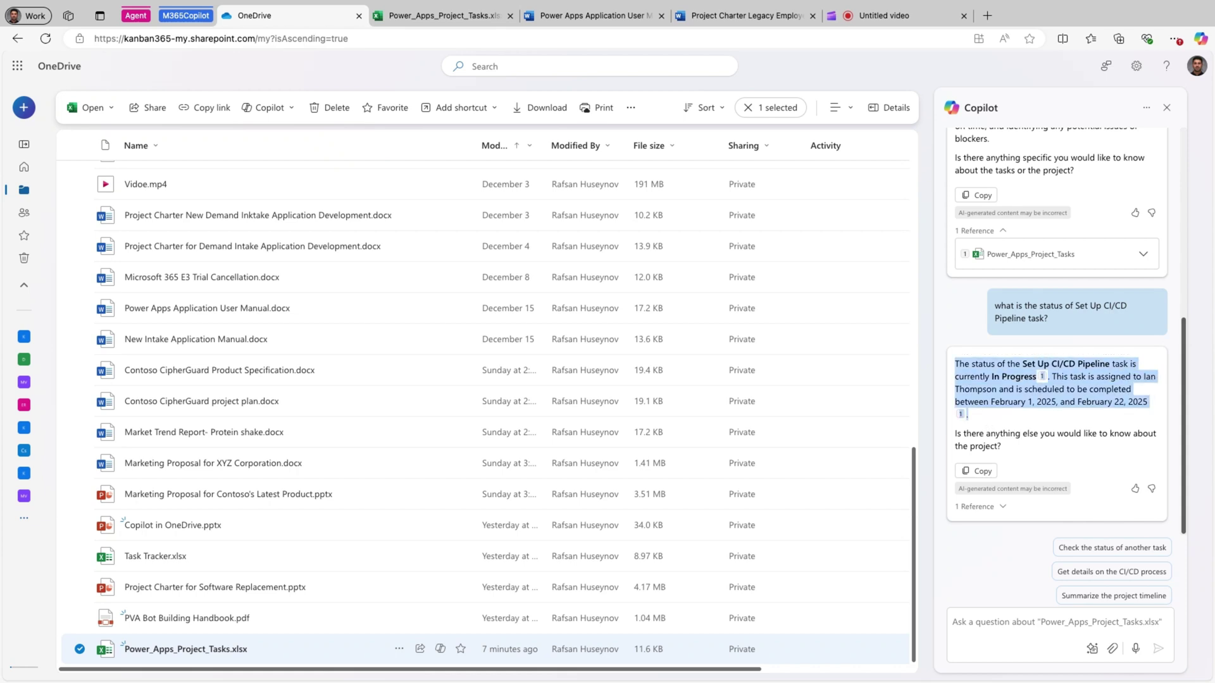
Check row 15's status, assignee and start and due dates in the workbook, then return to OneDrive
left_click(428, 26)
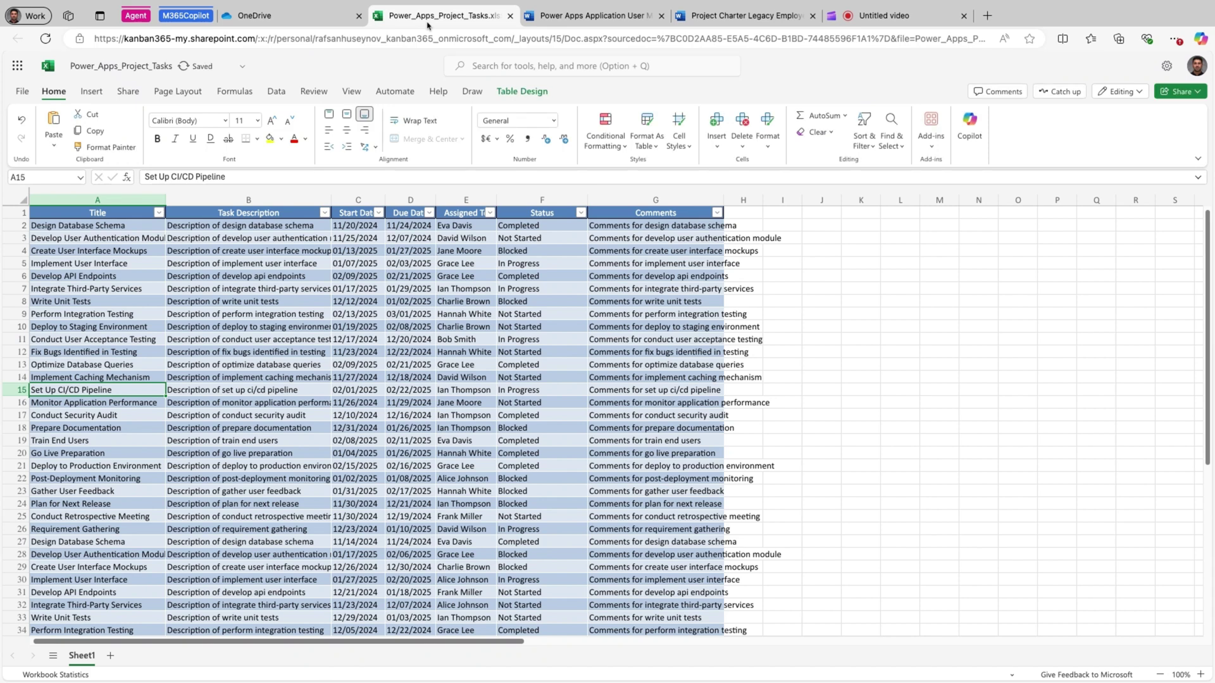
left_click(11, 390)
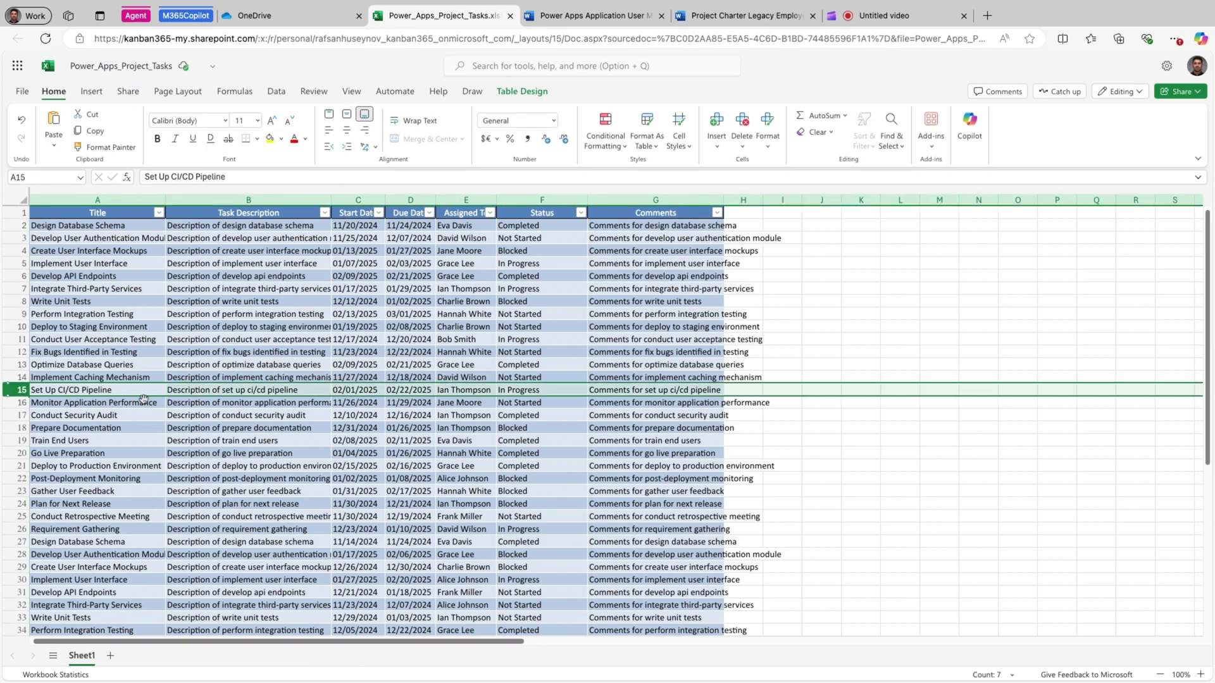
left_click(519, 390)
left_click(485, 392)
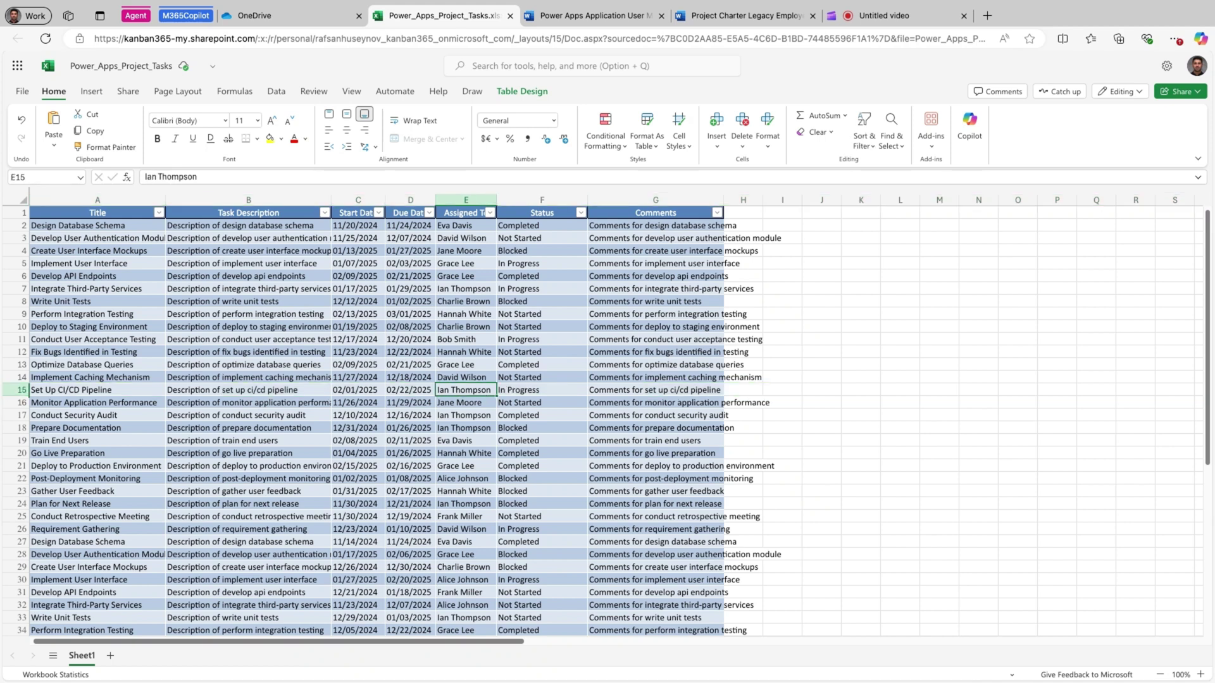
left_click(354, 393)
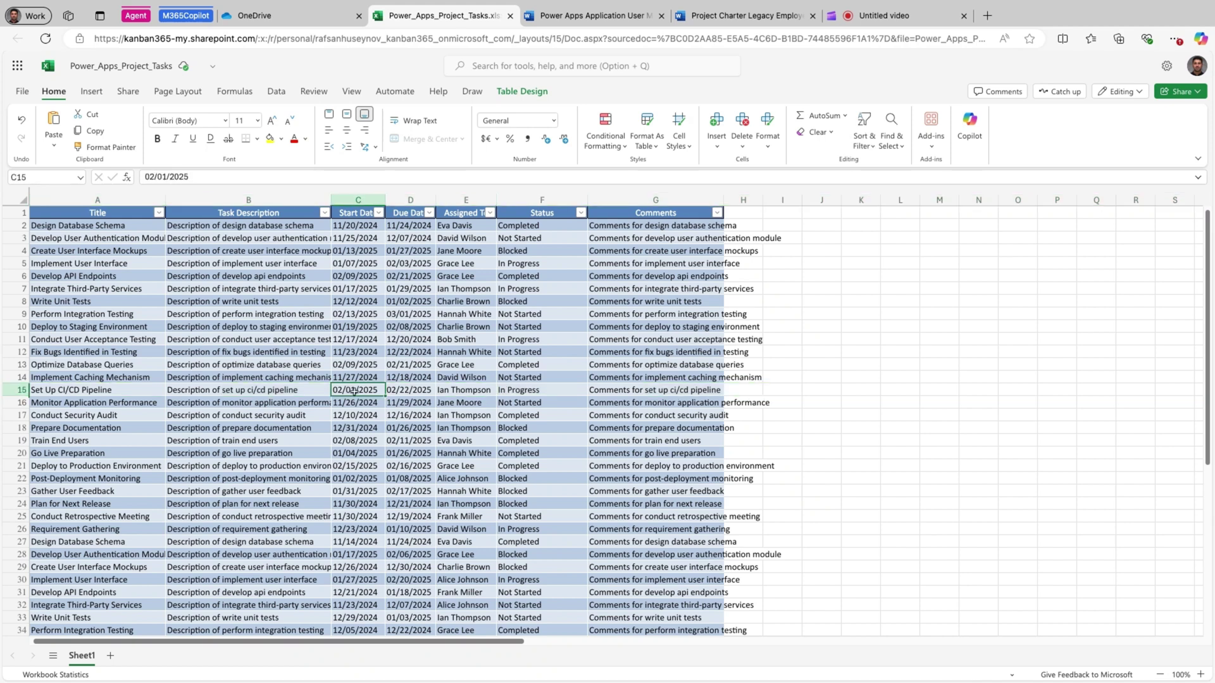
key("shift+Right")
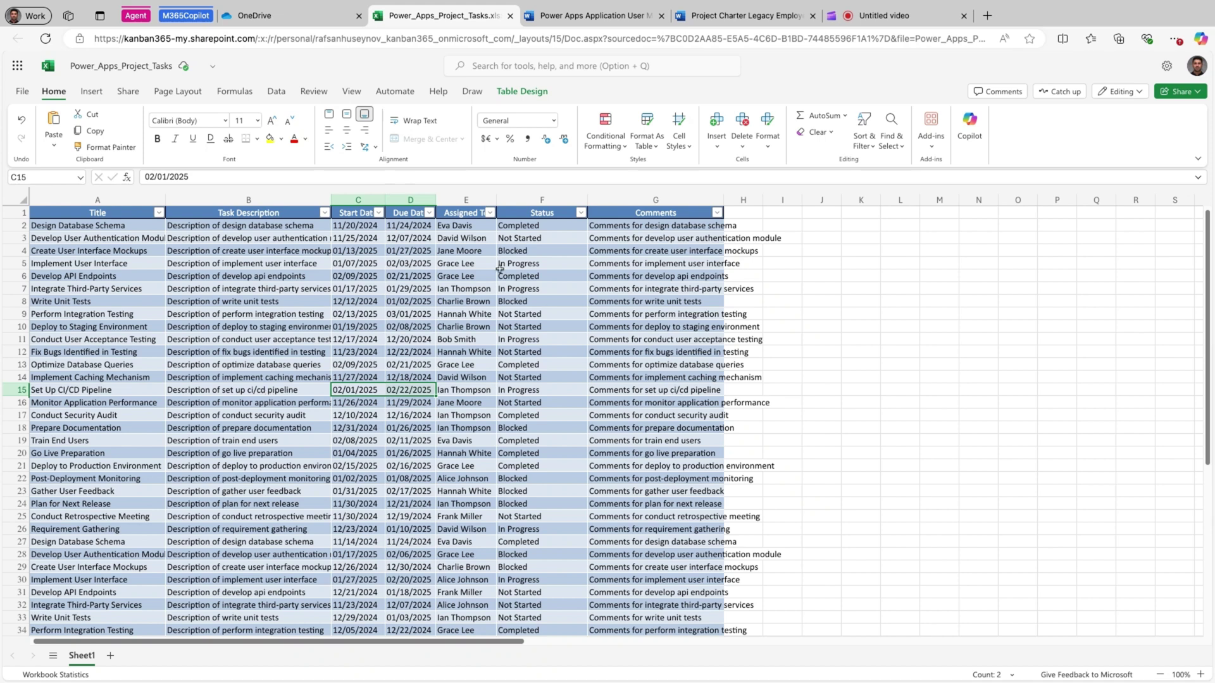
left_click(293, 19)
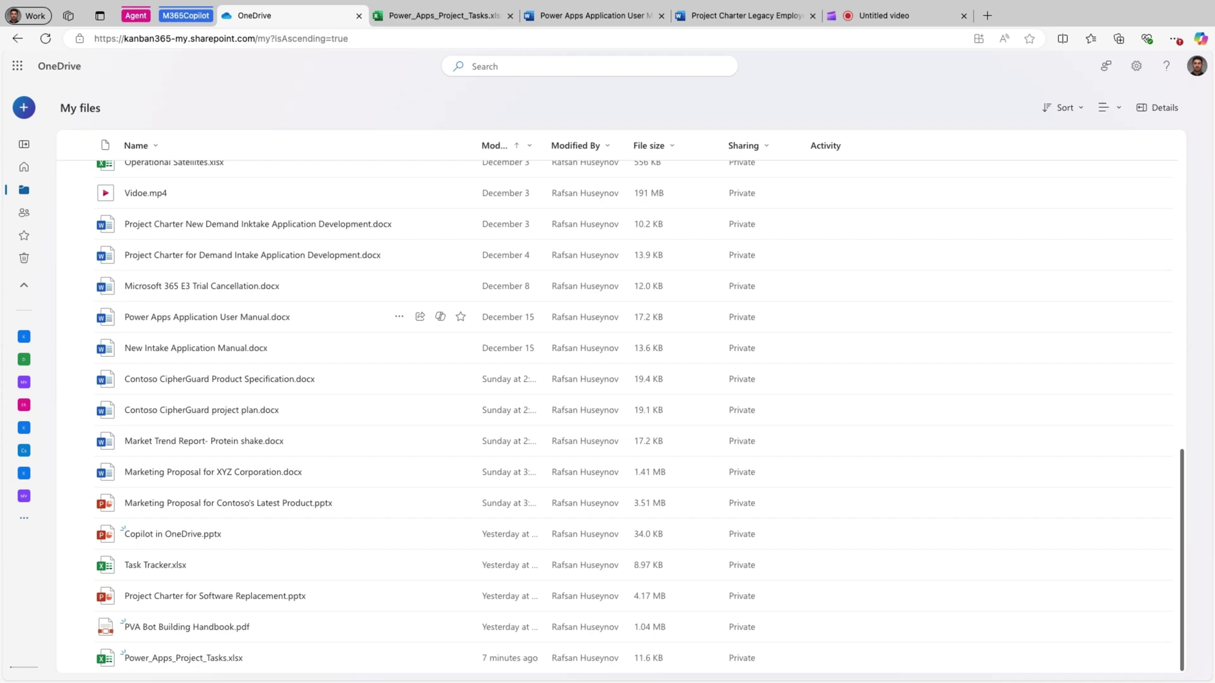
Tick several files, then narrow to the Contoso CipherGuard specification plus the New Intake and Power Apps manuals
left_click(80, 349)
left_click(80, 317)
left_click(80, 286)
left_click(80, 255)
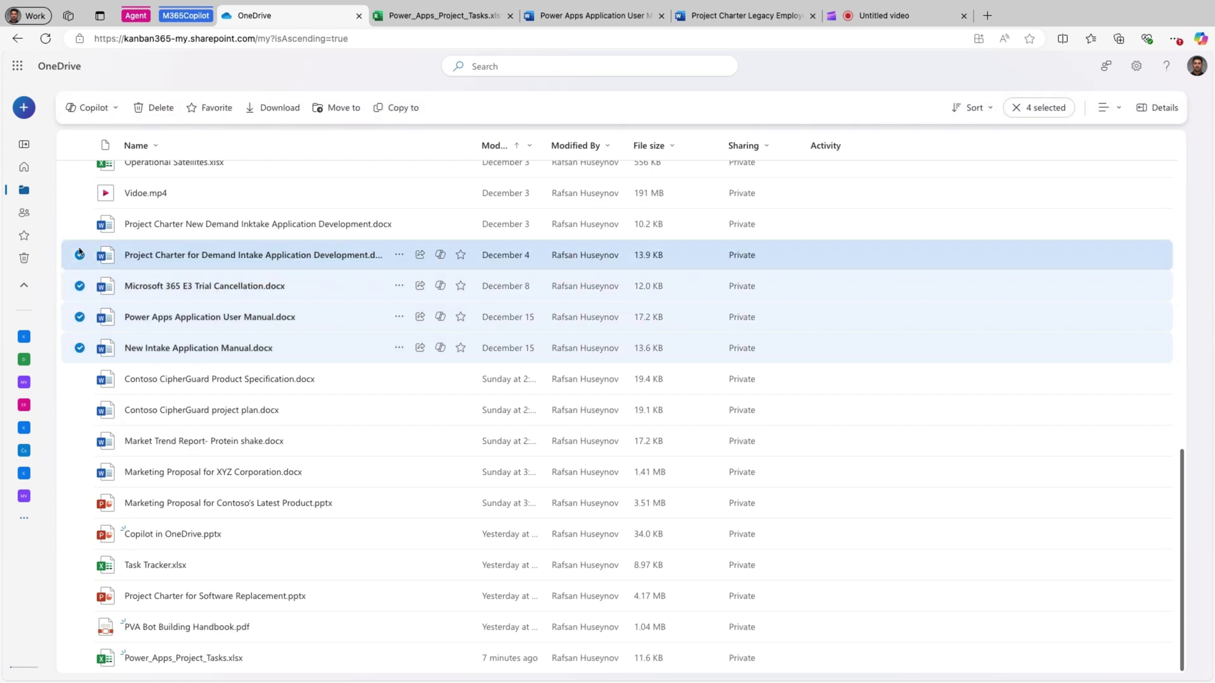
left_click(79, 224)
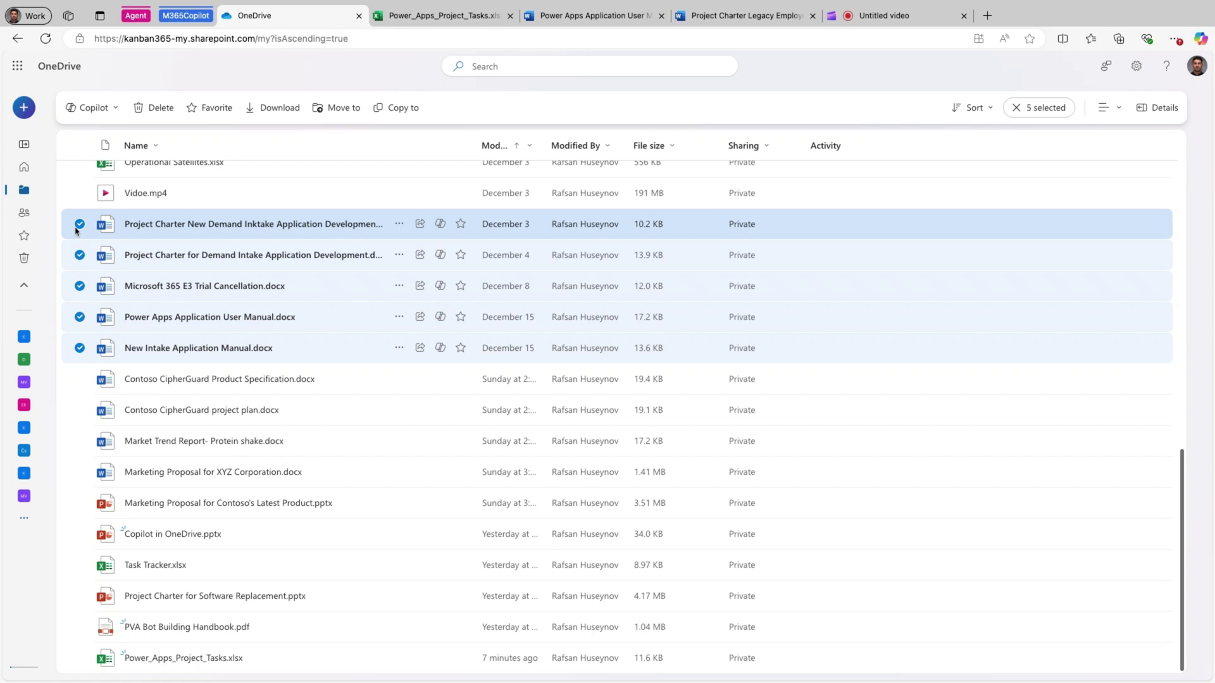
left_click(80, 380)
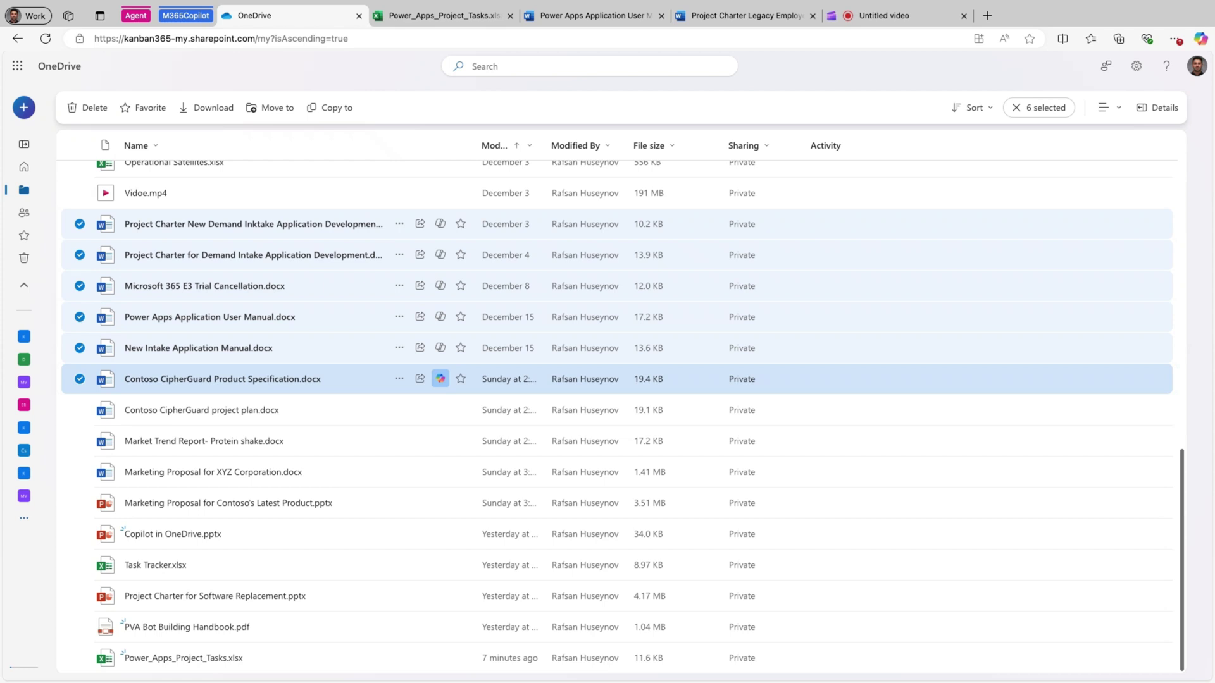
left_click(441, 379)
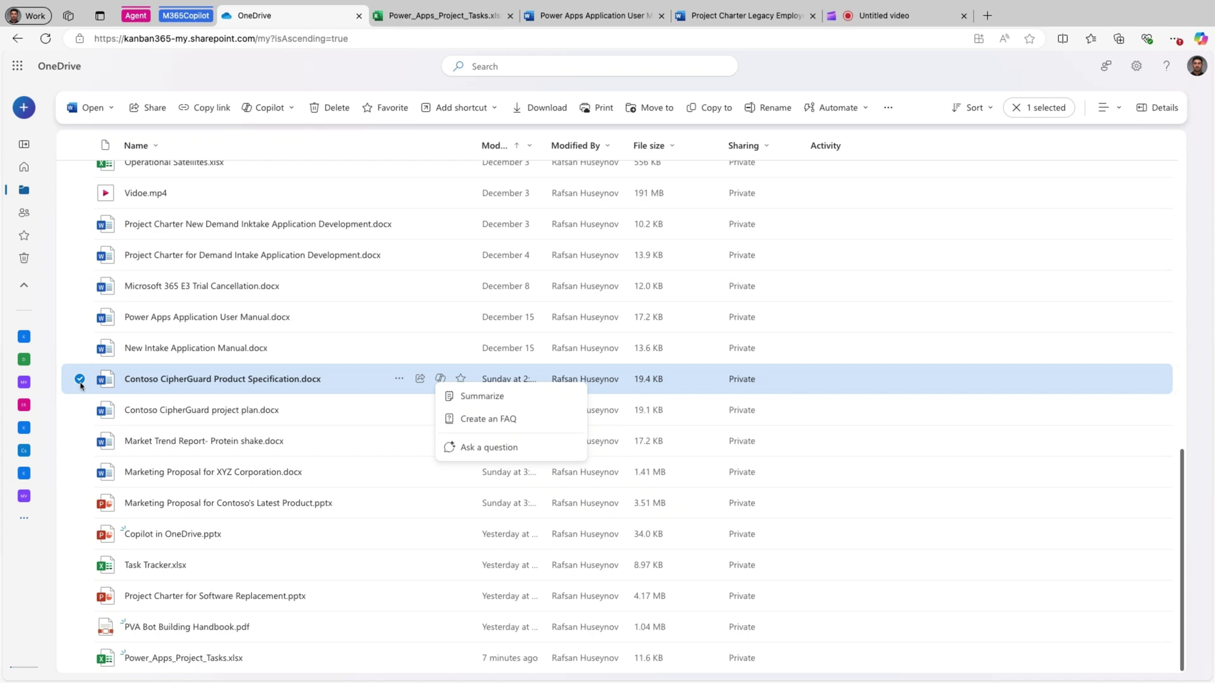
left_click(79, 348)
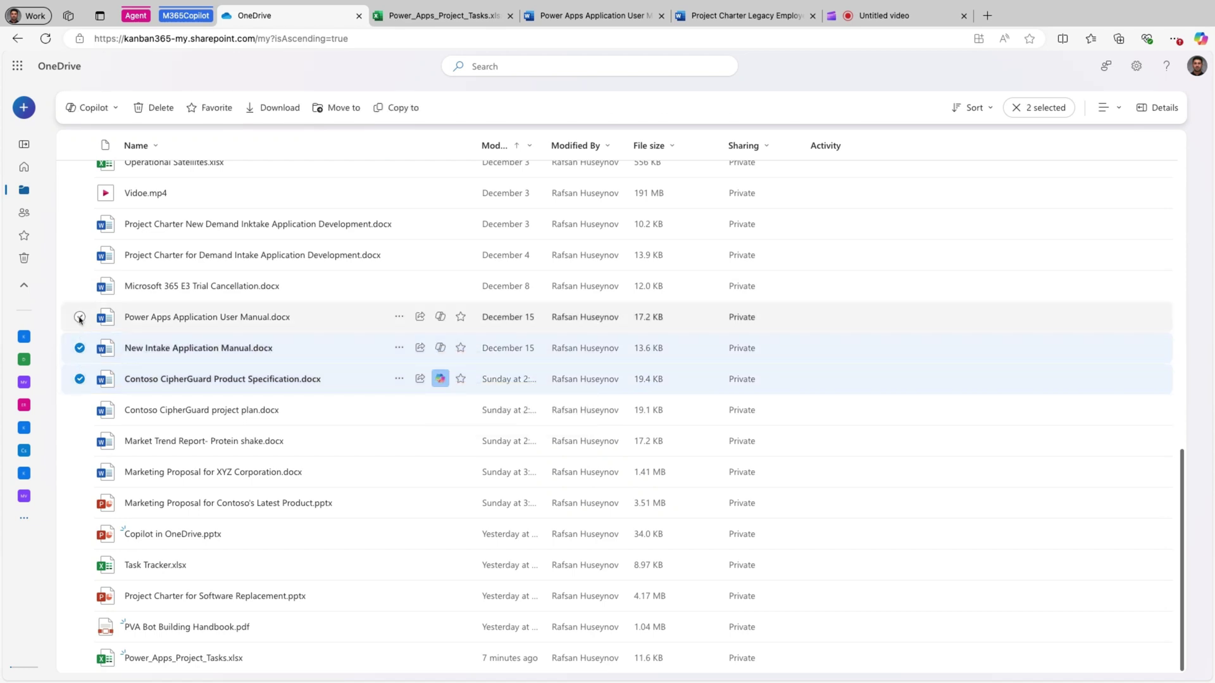
left_click(79, 317)
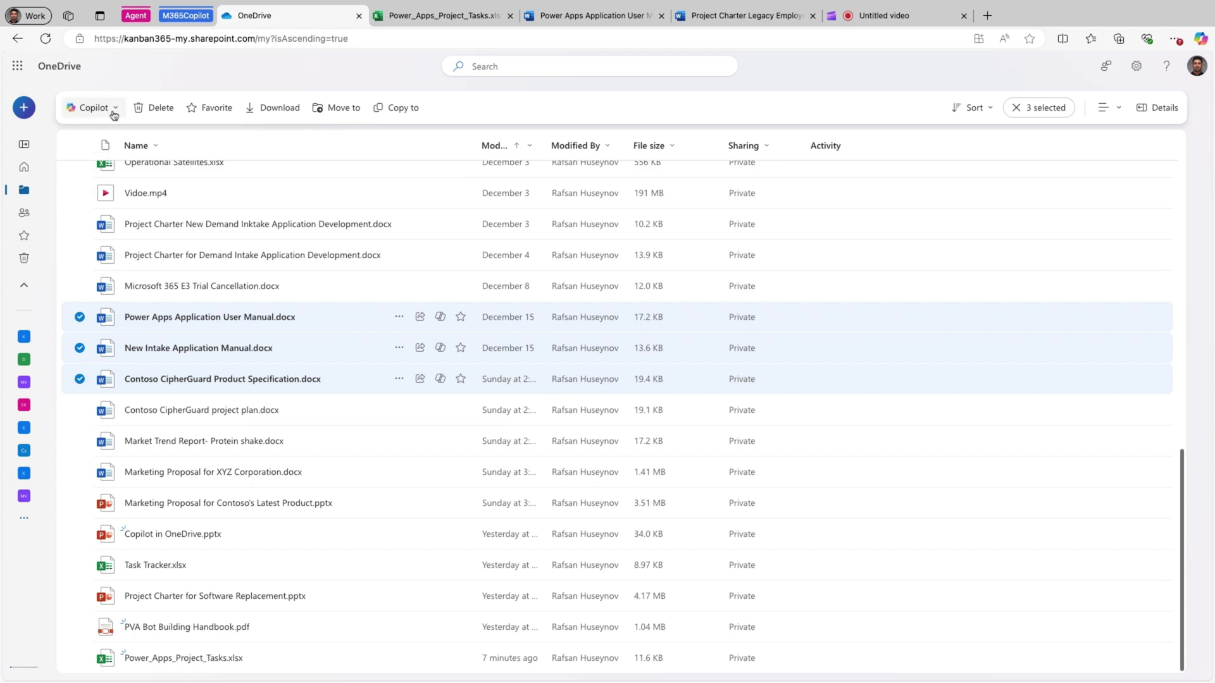
Use Copilot's Compare files on the three selected documents and scroll through the comparison table
left_click(93, 108)
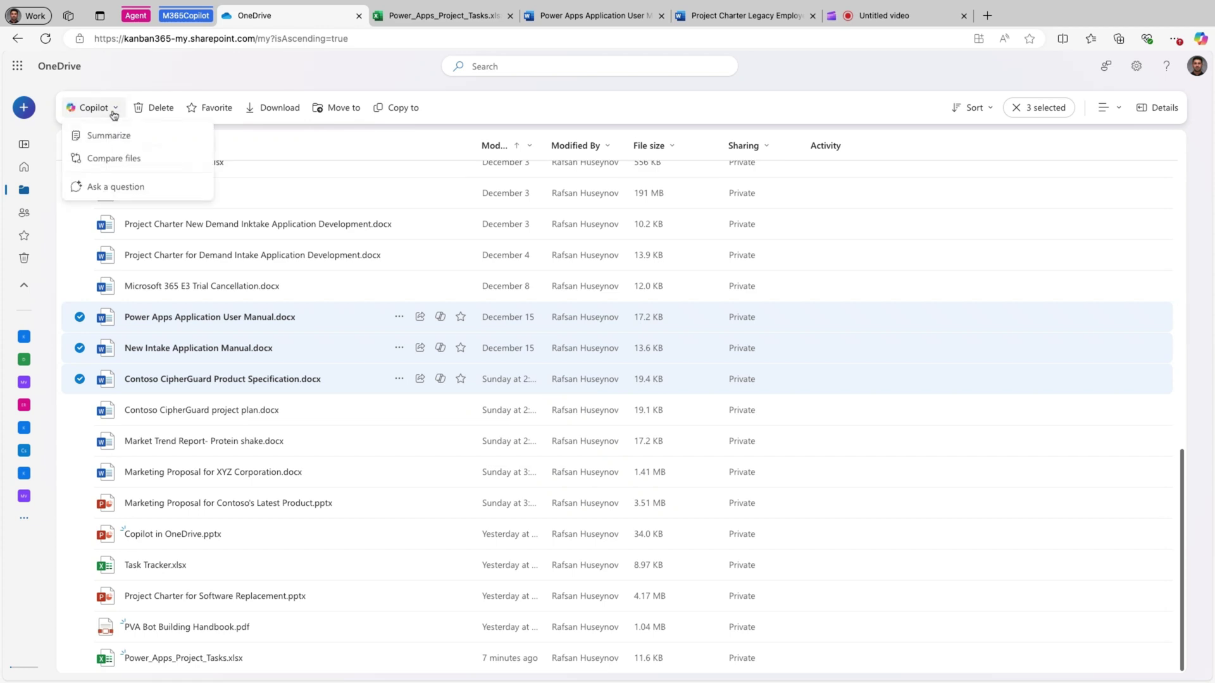
left_click(127, 160)
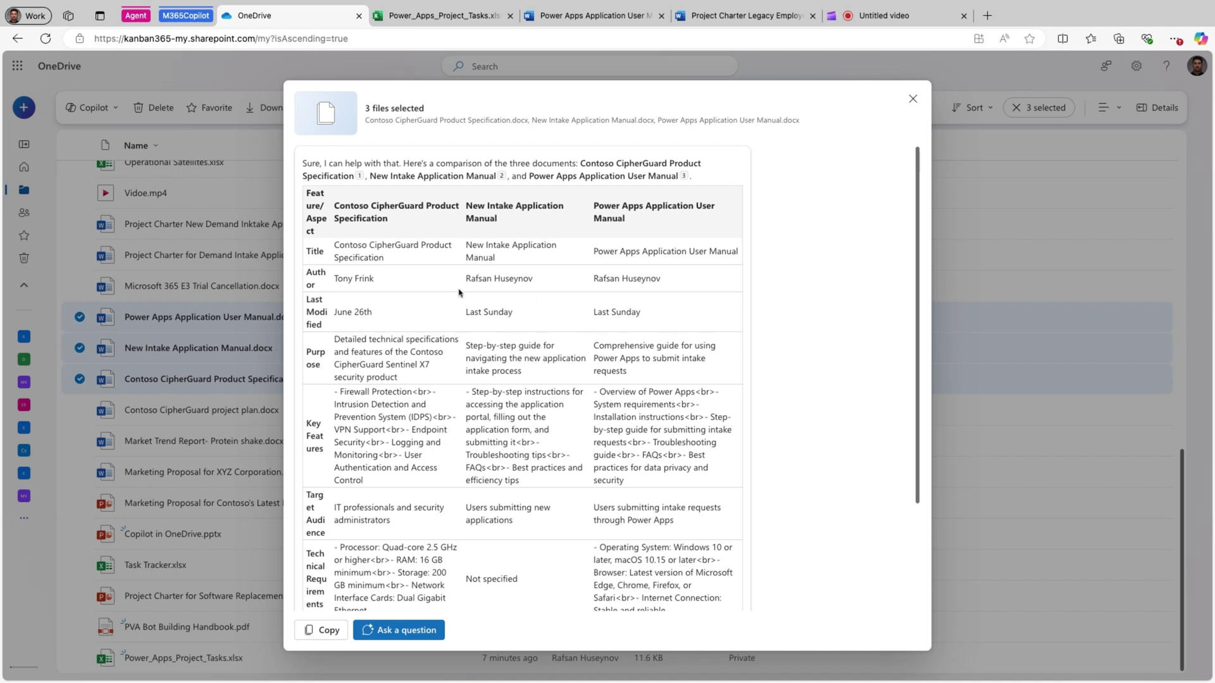
scroll(405, 253, "down", 1)
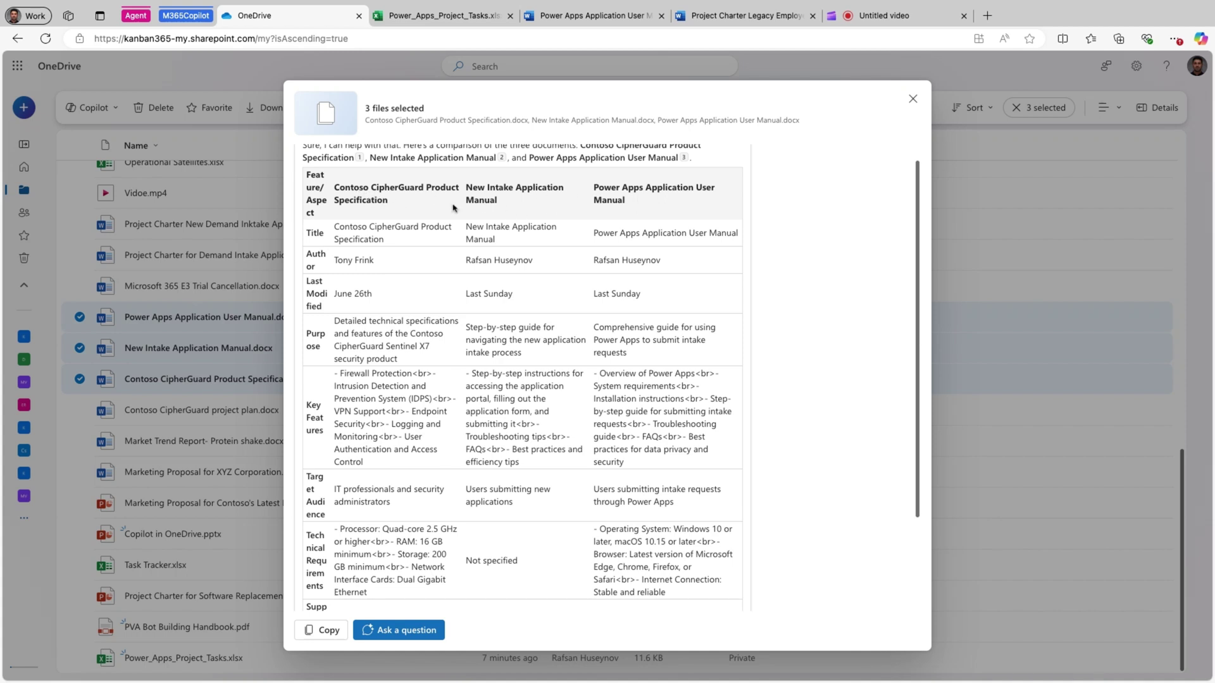
scroll(490, 294, "down", 3)
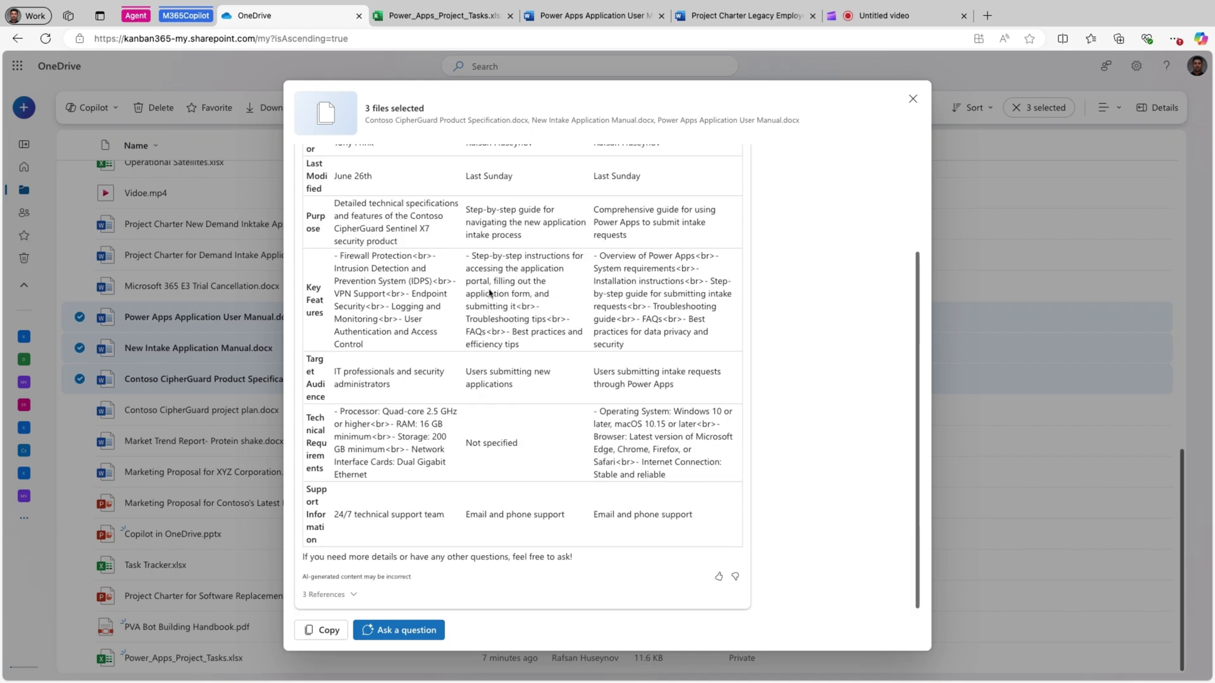
Expand the comparison's 3 source references and scroll back up through the answer
left_click(353, 596)
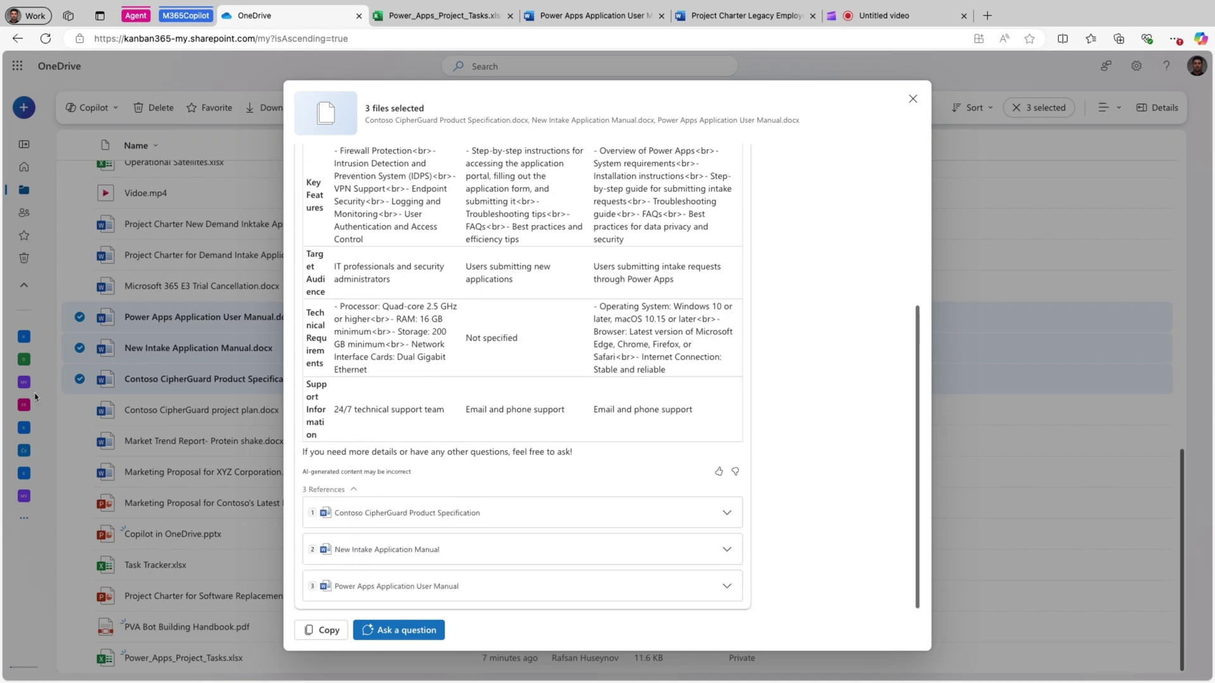
scroll(356, 460, "up", 5)
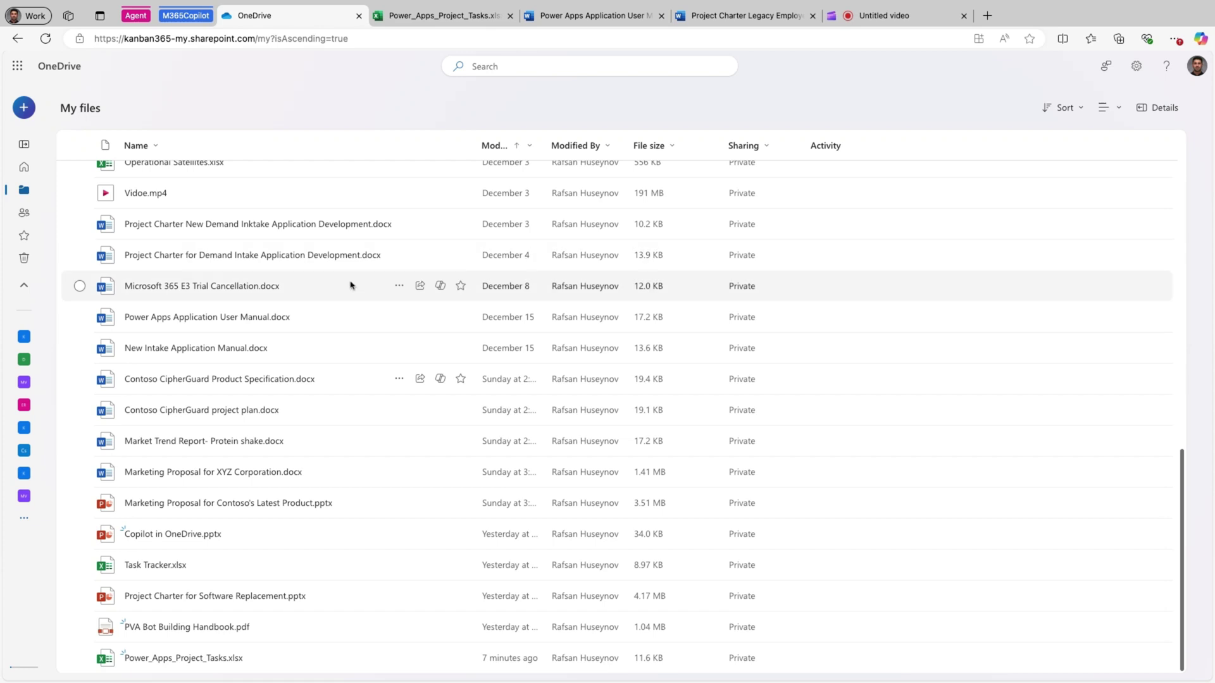
Select Power Apps Application User Manual and have Copilot create an FAQ from it
left_click(79, 317)
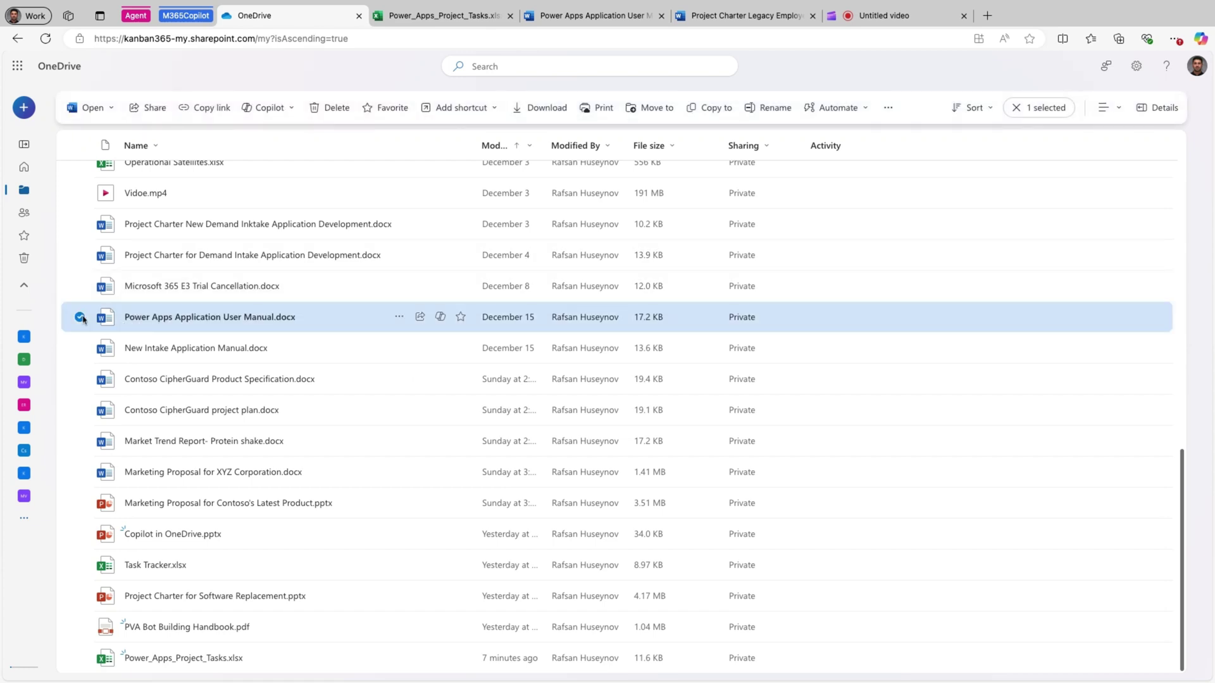
left_click(441, 317)
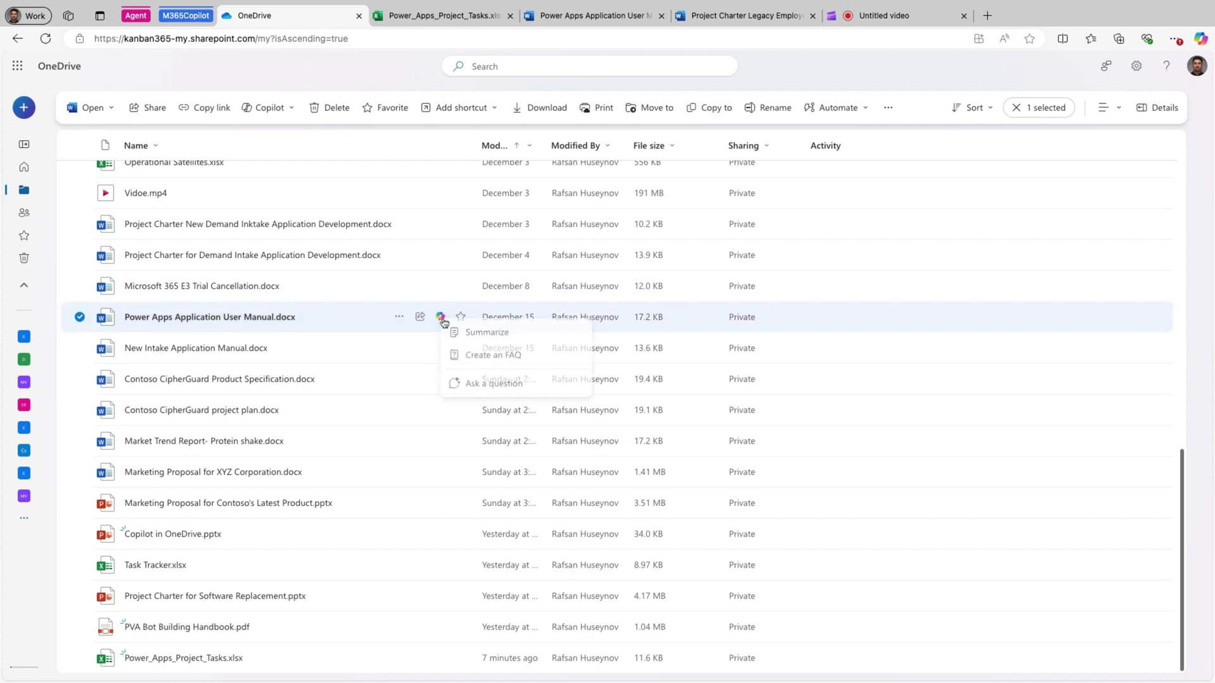
left_click(495, 355)
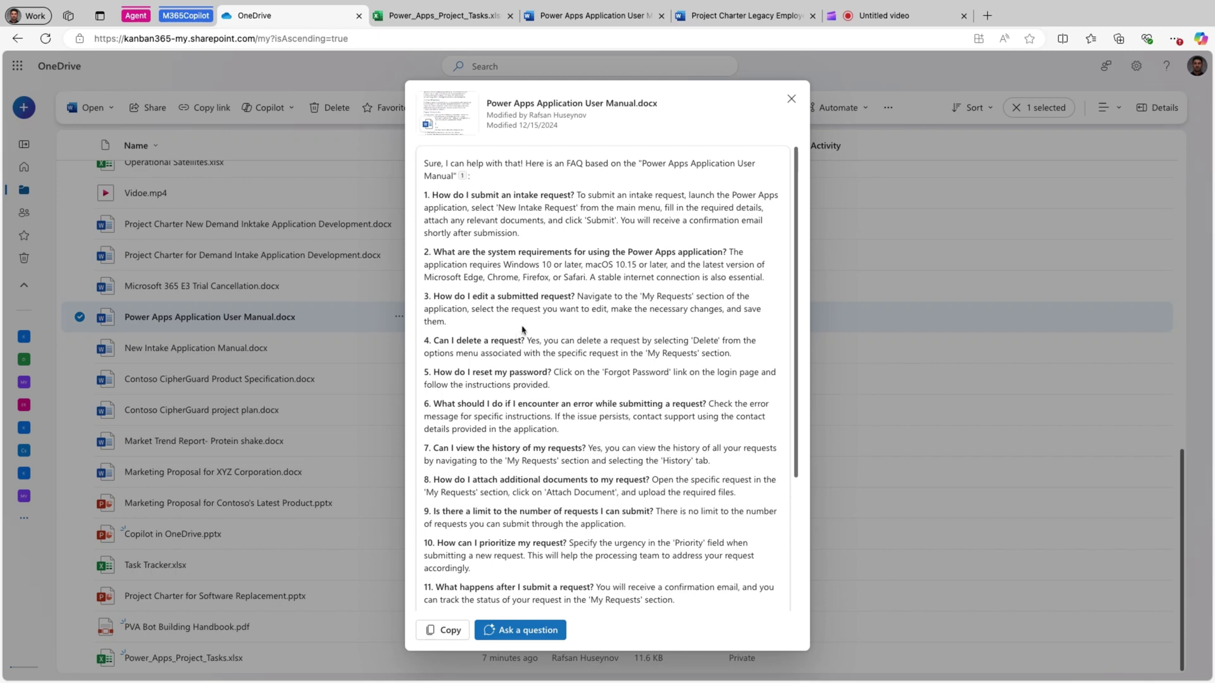
scroll(557, 401, "down", 3)
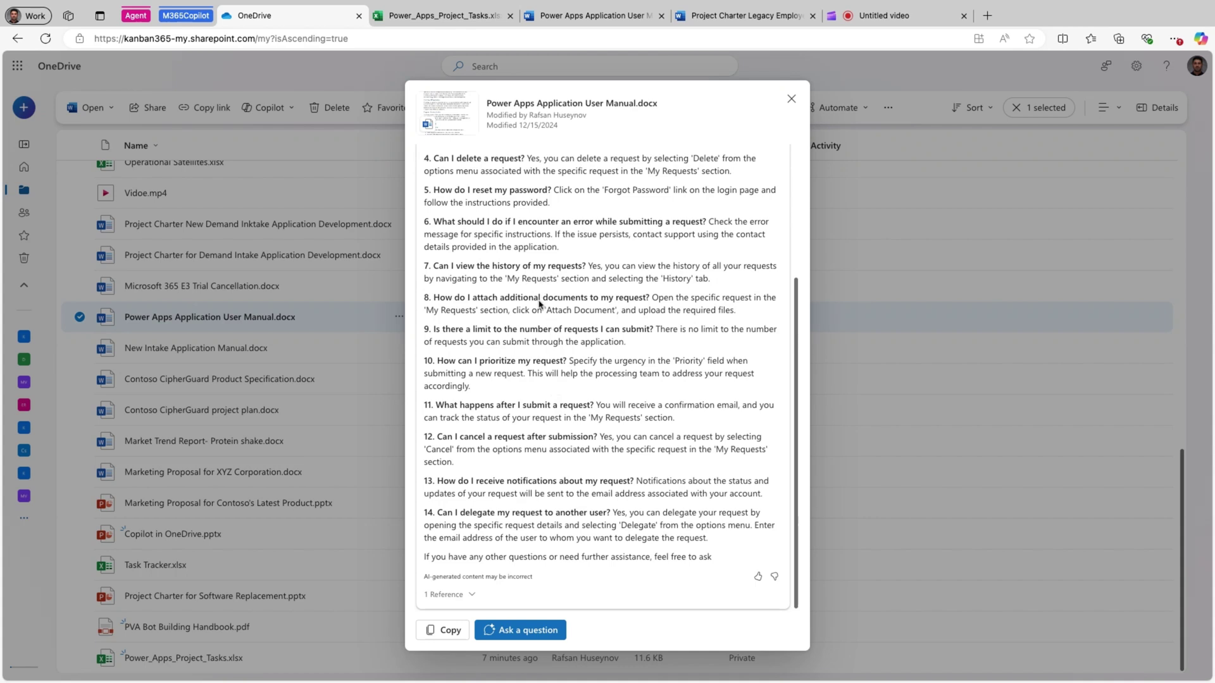
scroll(554, 393, "up", 3)
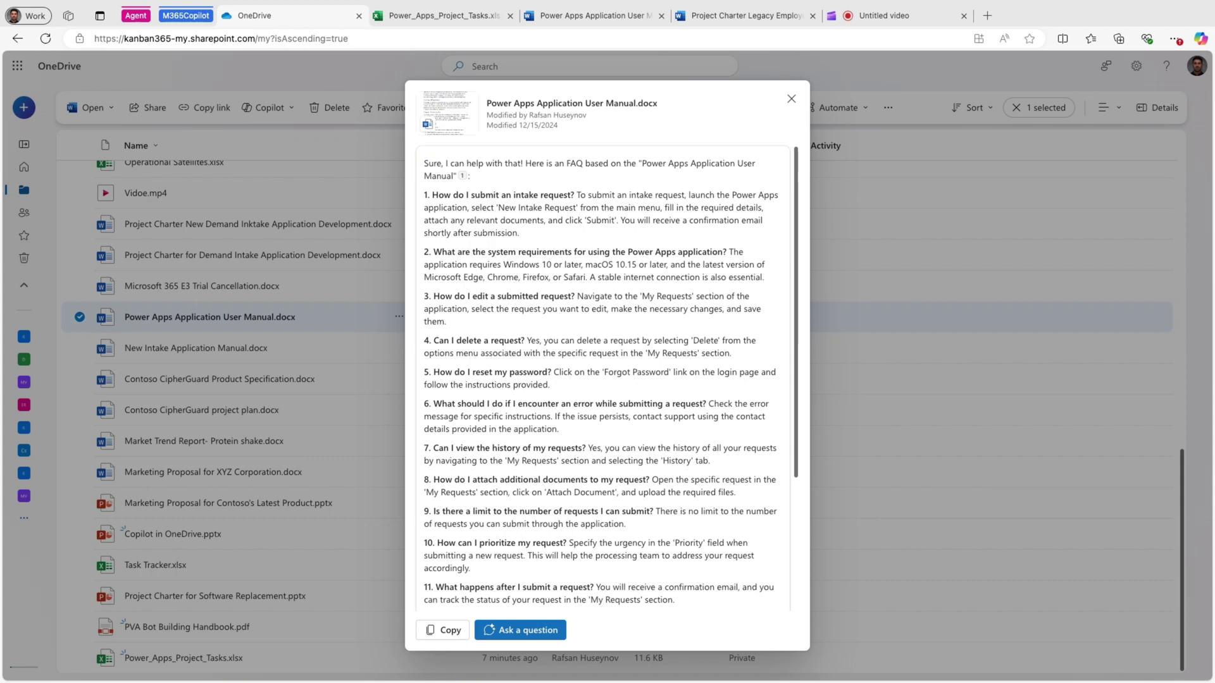
Close the generated FAQ so only the My files list remains visible
left_click(791, 99)
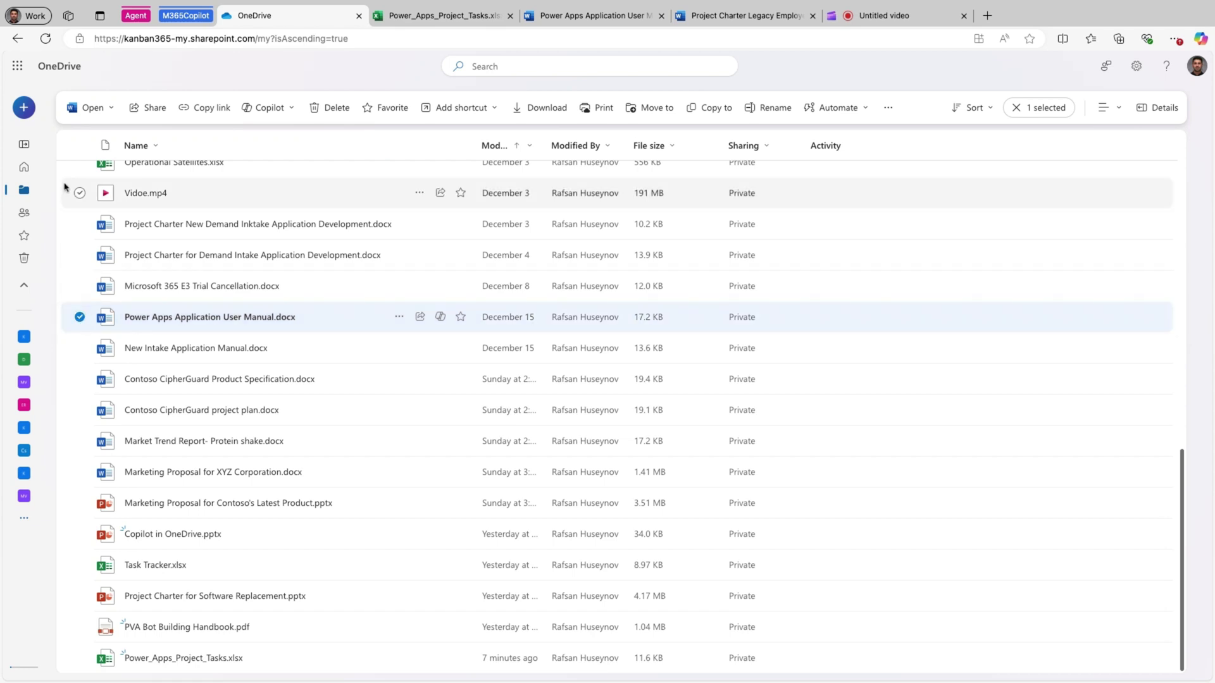
Select the Apps folder and check its actions menu, which lists no Copilot entry
left_click(297, 109)
left_click(312, 81)
left_click_drag(221, 286, 344, 285)
left_click(79, 177)
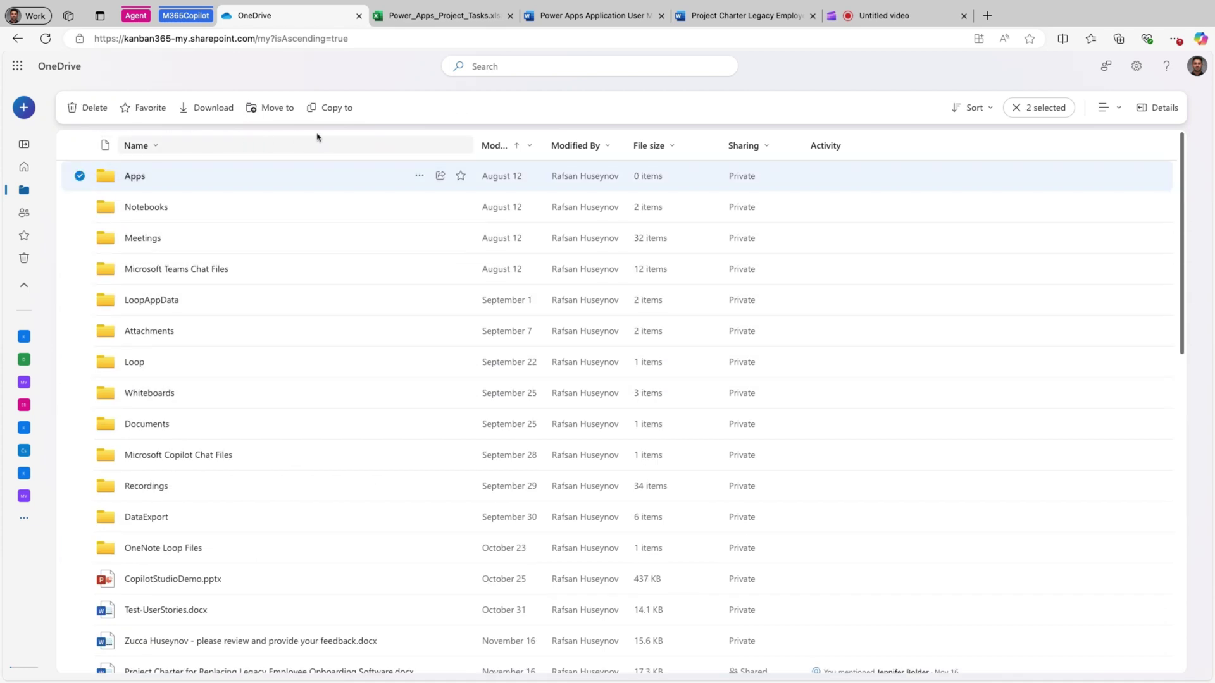
left_click(418, 176)
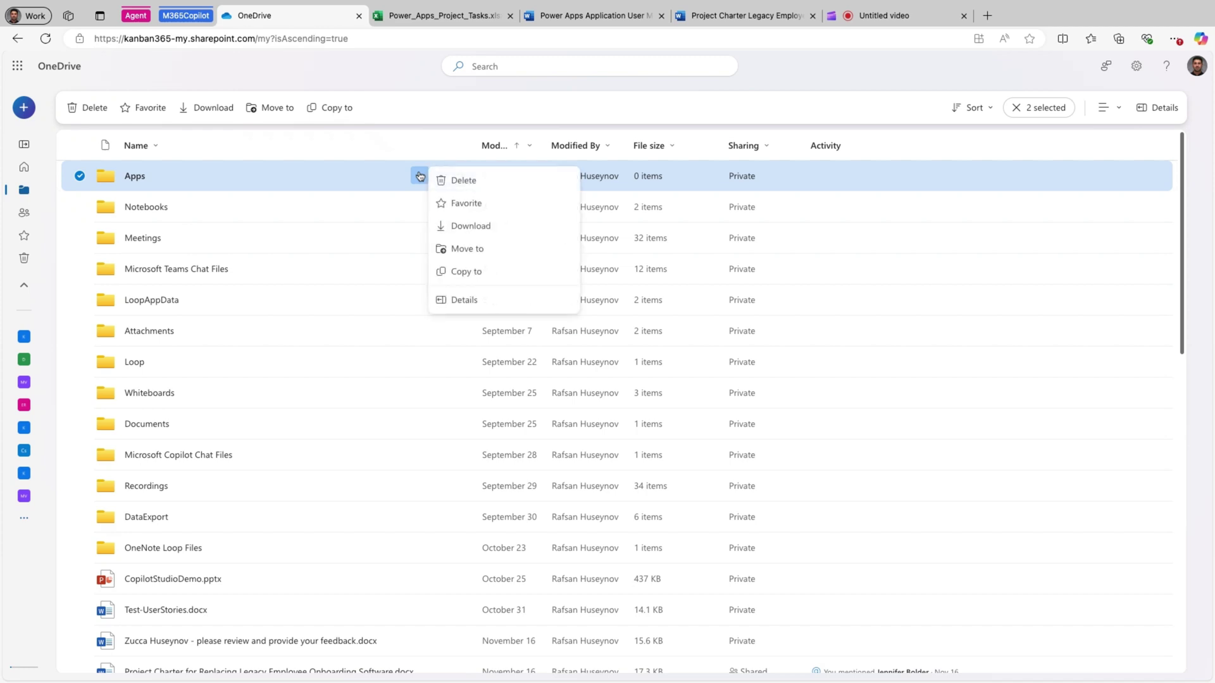
left_click(413, 83)
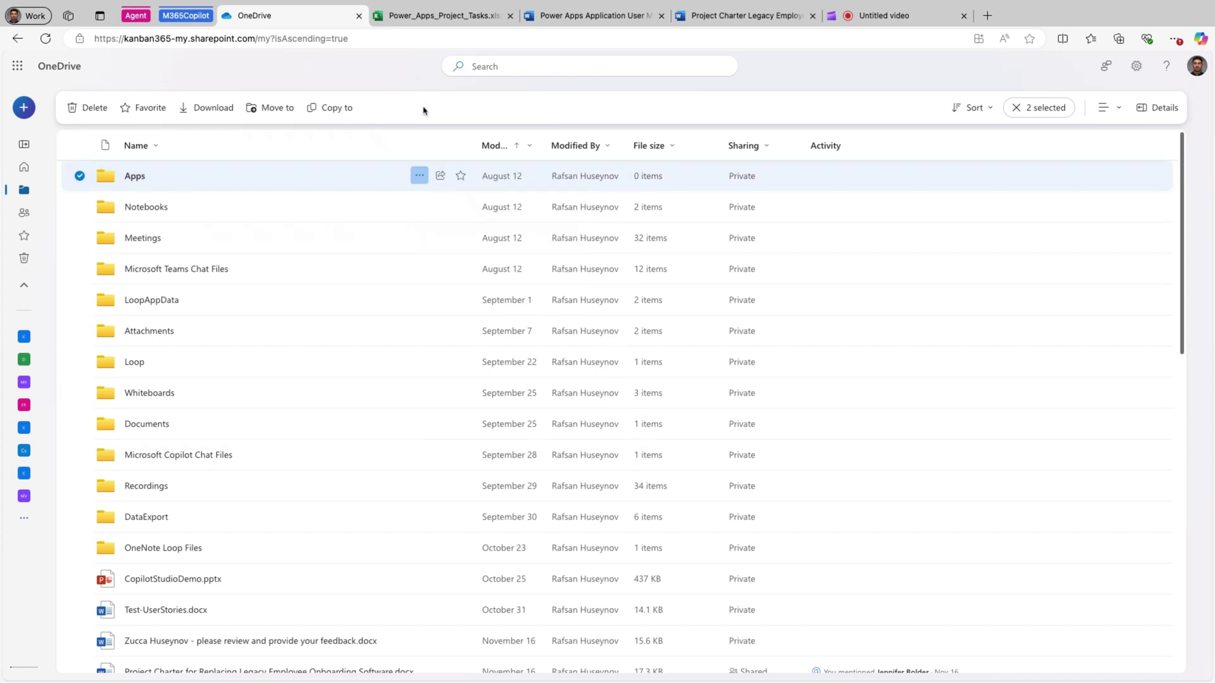